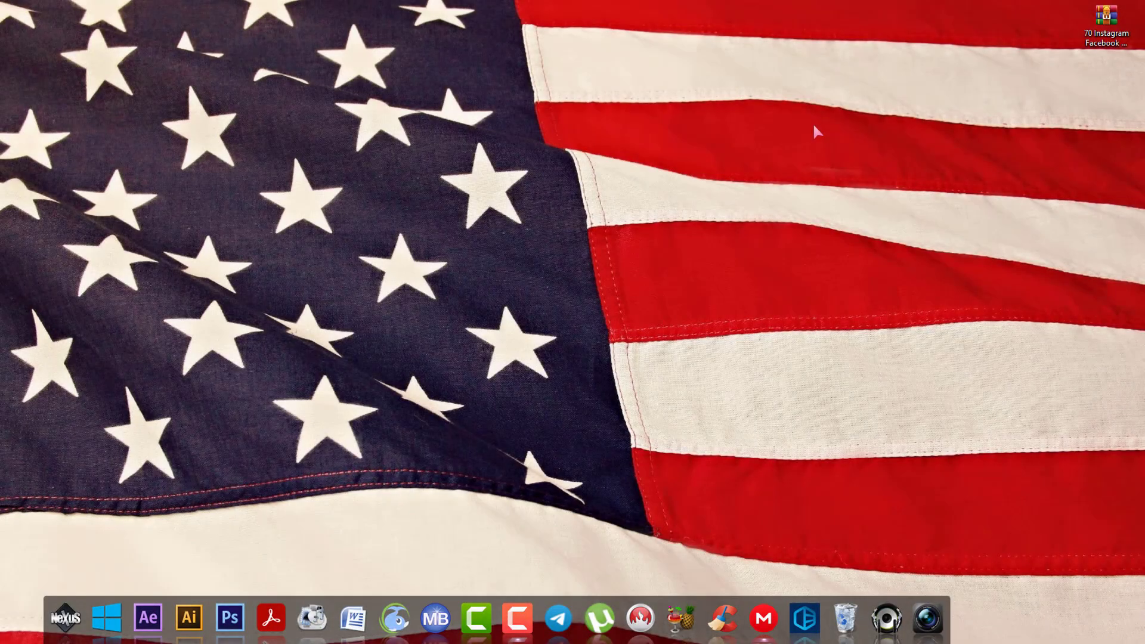
Step: Let the channel intro finish and bring up the desktop's context menu
right_click(815, 127)
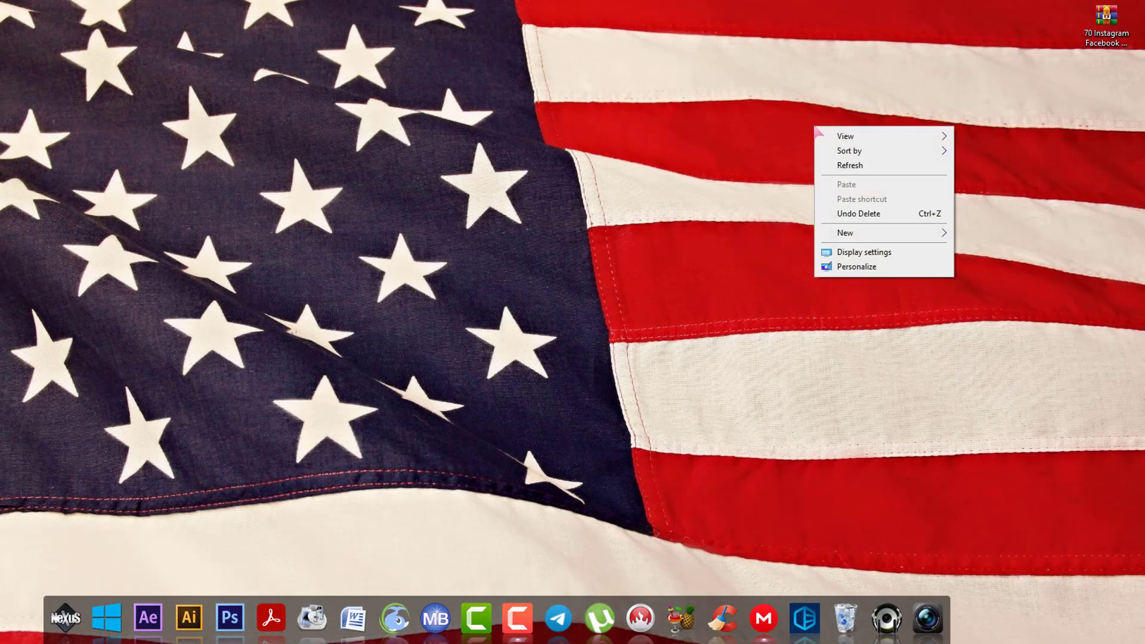
Step: Refresh the desktop and extract the template archive to its own folder, entering the archive password
left_click(850, 166)
right_click(939, 49)
left_click(973, 88)
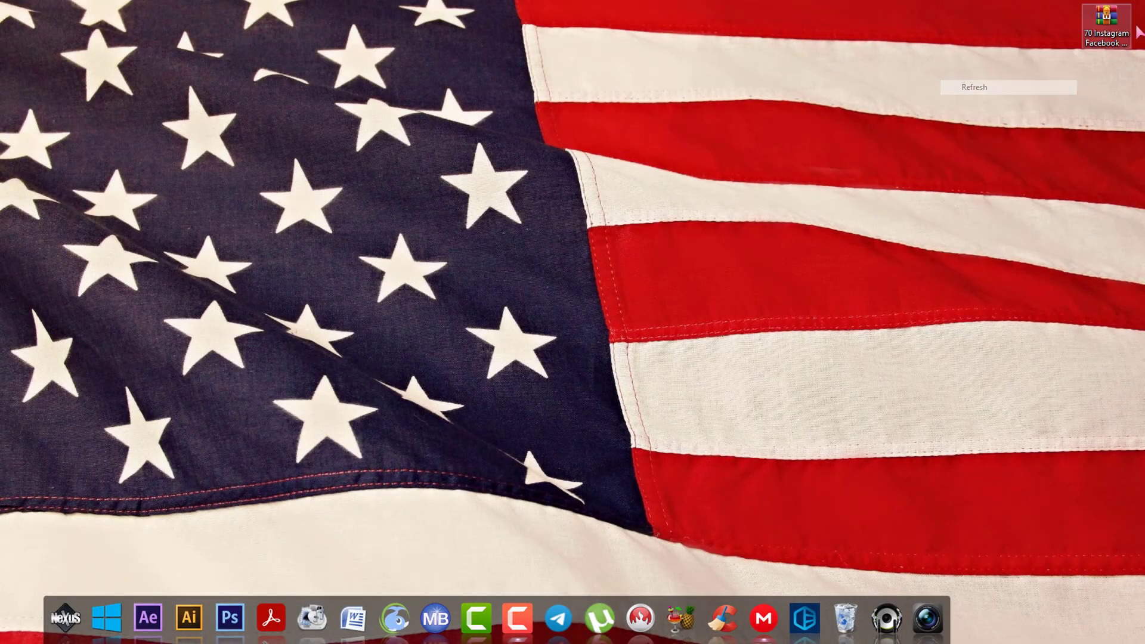
right_click(1106, 15)
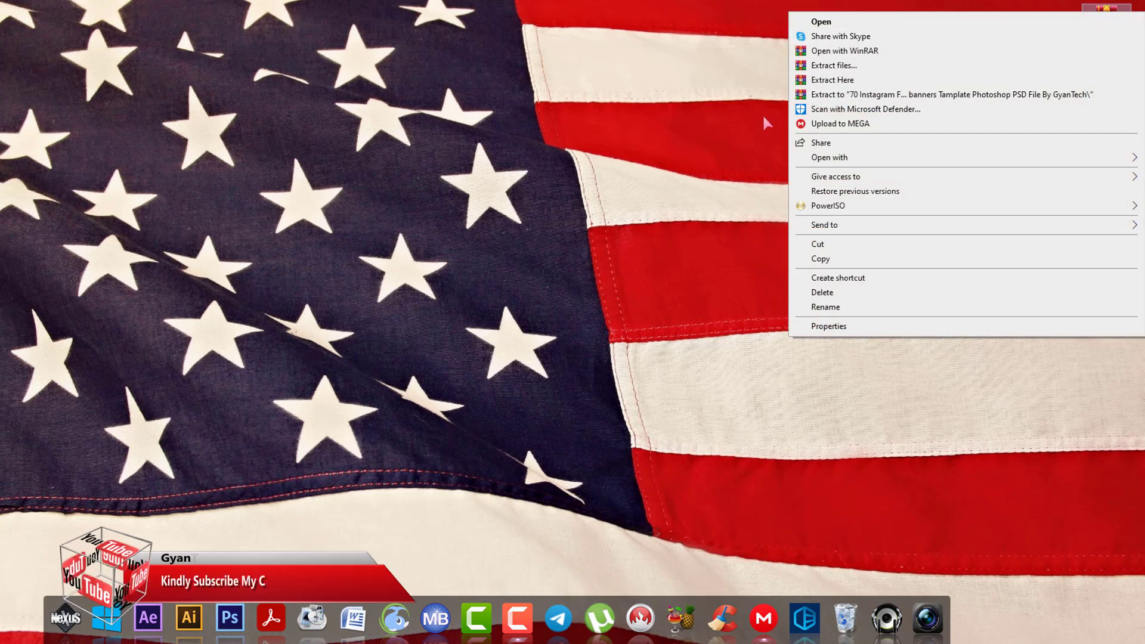
left_click(855, 95)
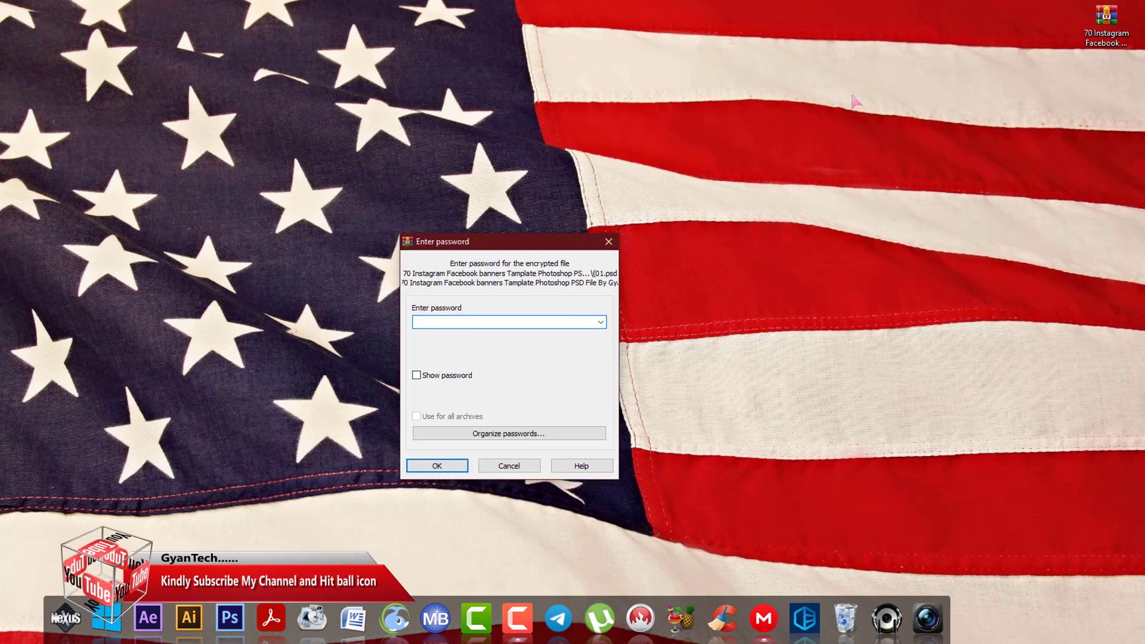
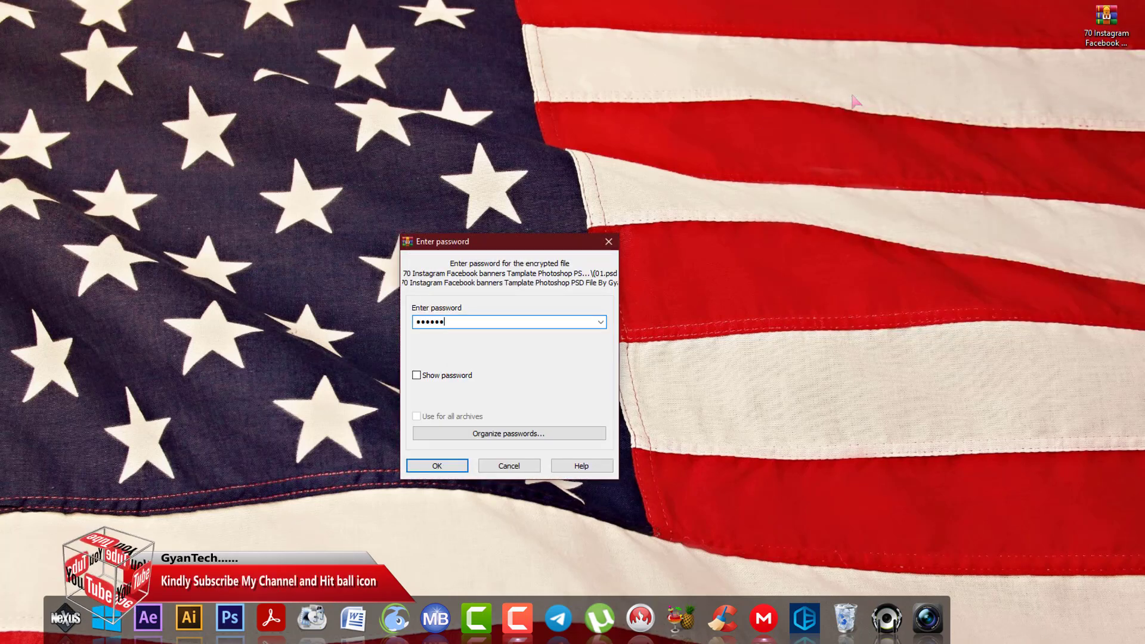
key("Return")
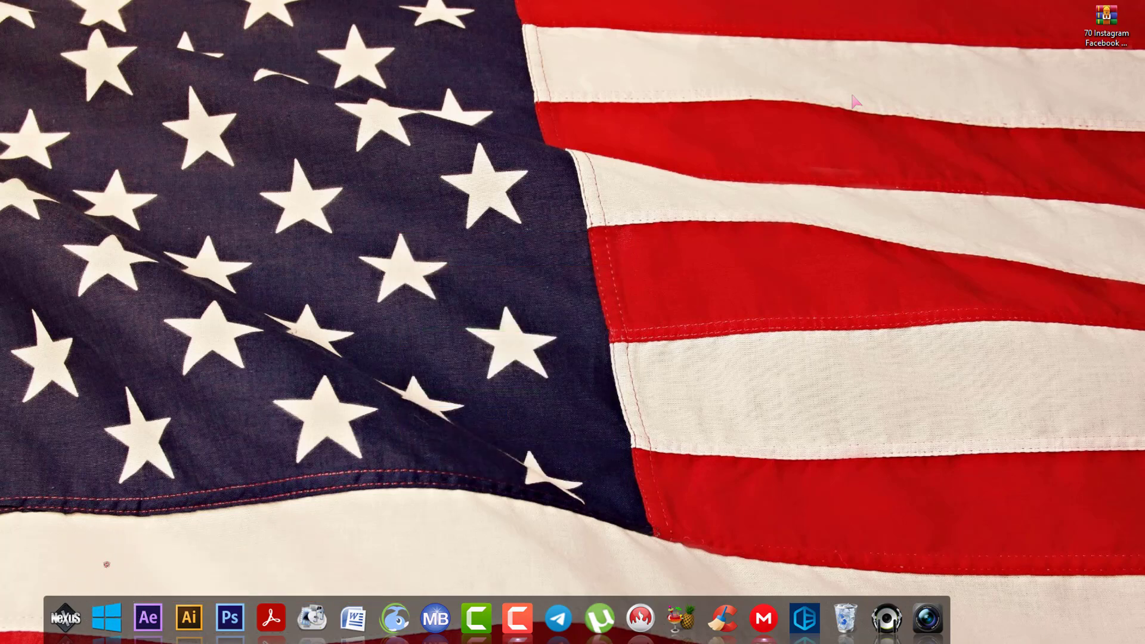
Step: Refresh the desktop and move the extracted folder to the top right beside the archive
right_click(455, 147)
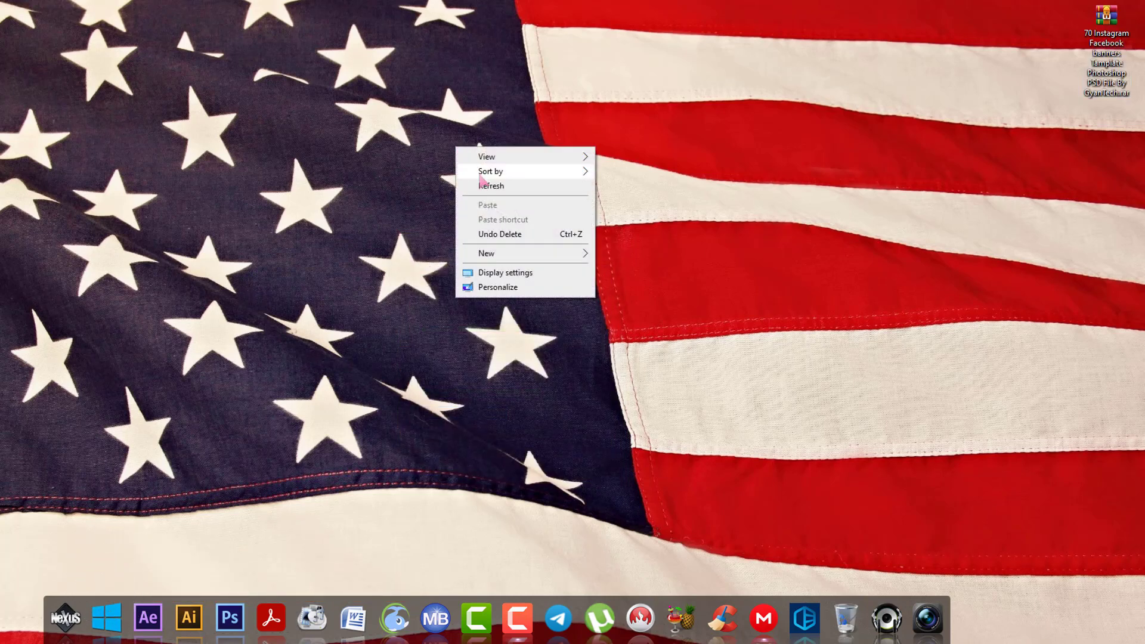
left_click(460, 182)
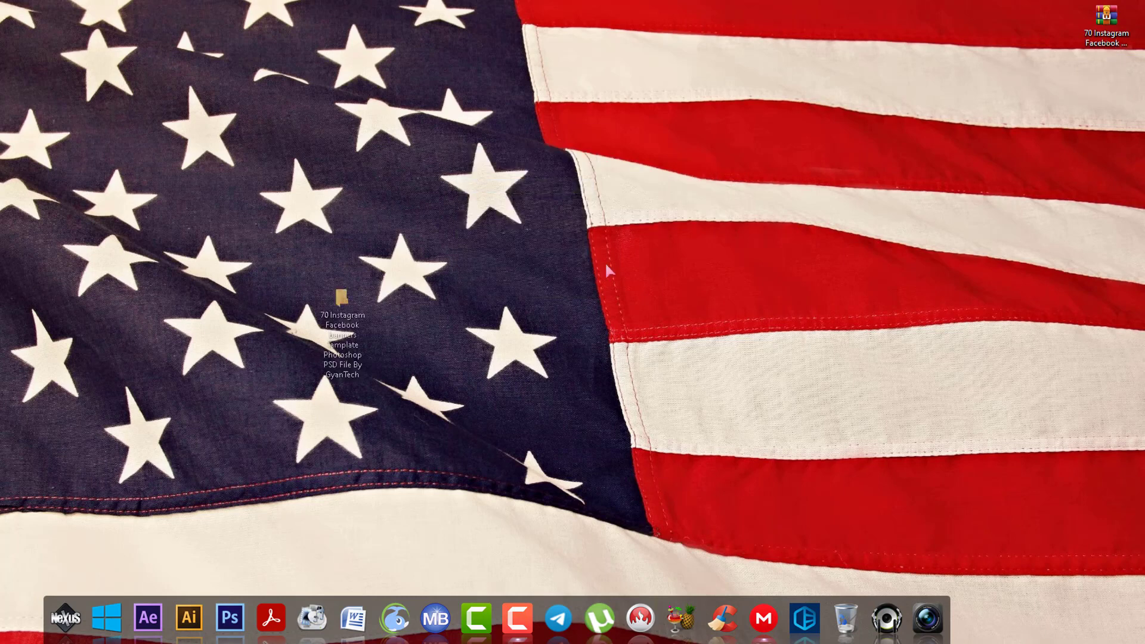
left_click_drag(609, 271, 1044, 33)
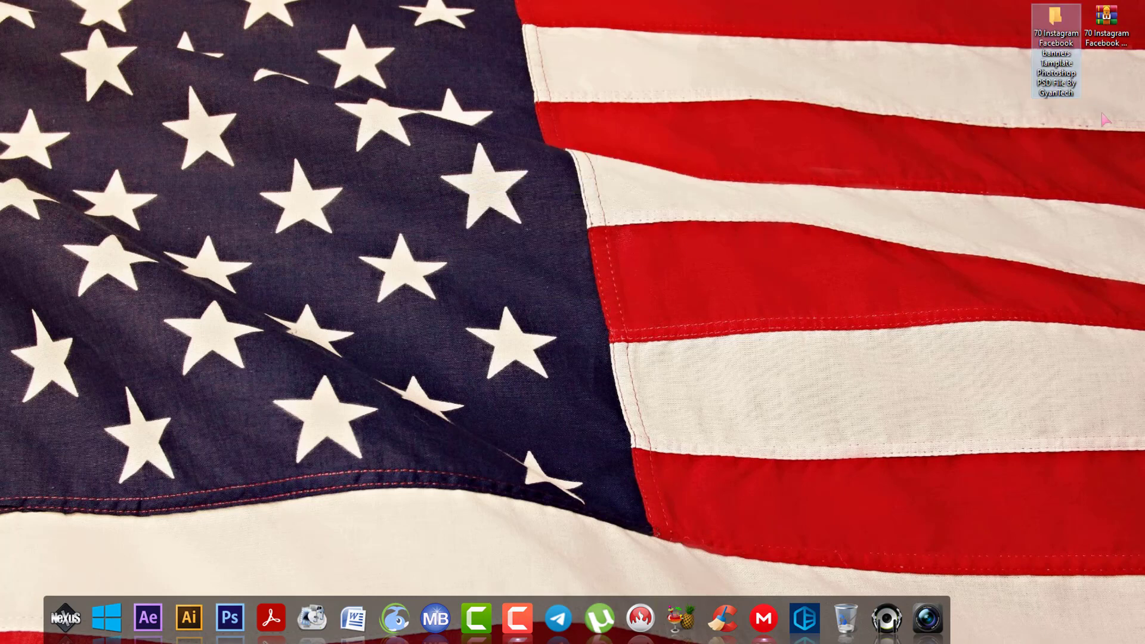
Step: Browse into the extracted folder's PSD templates, refresh the view, and open 11.psd
double_click(1055, 18)
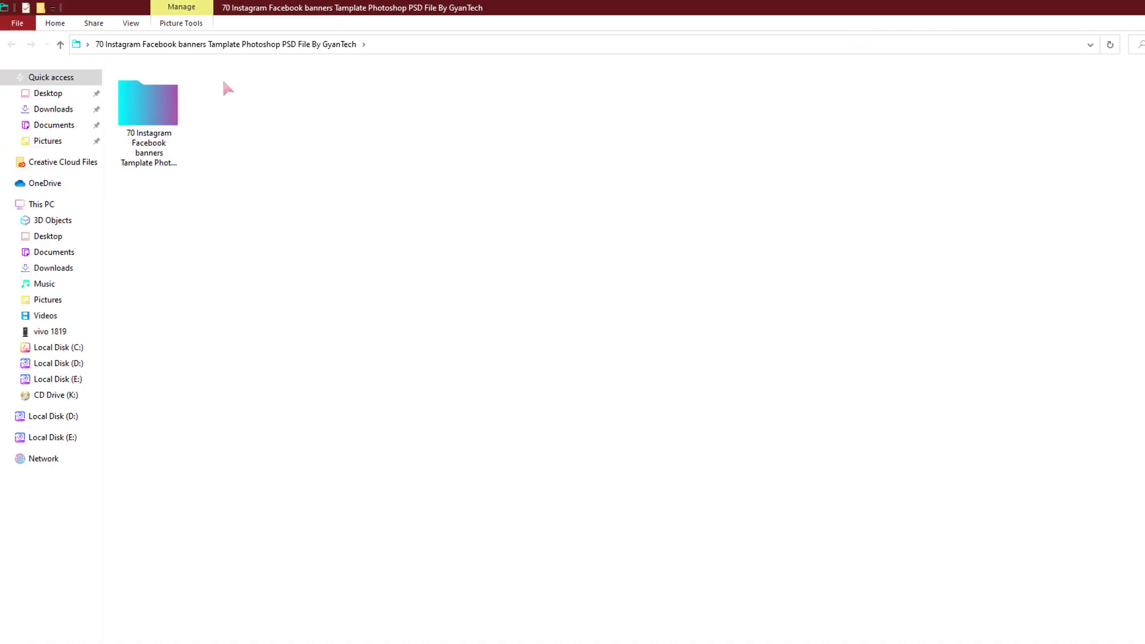
double_click(148, 102)
right_click(657, 444)
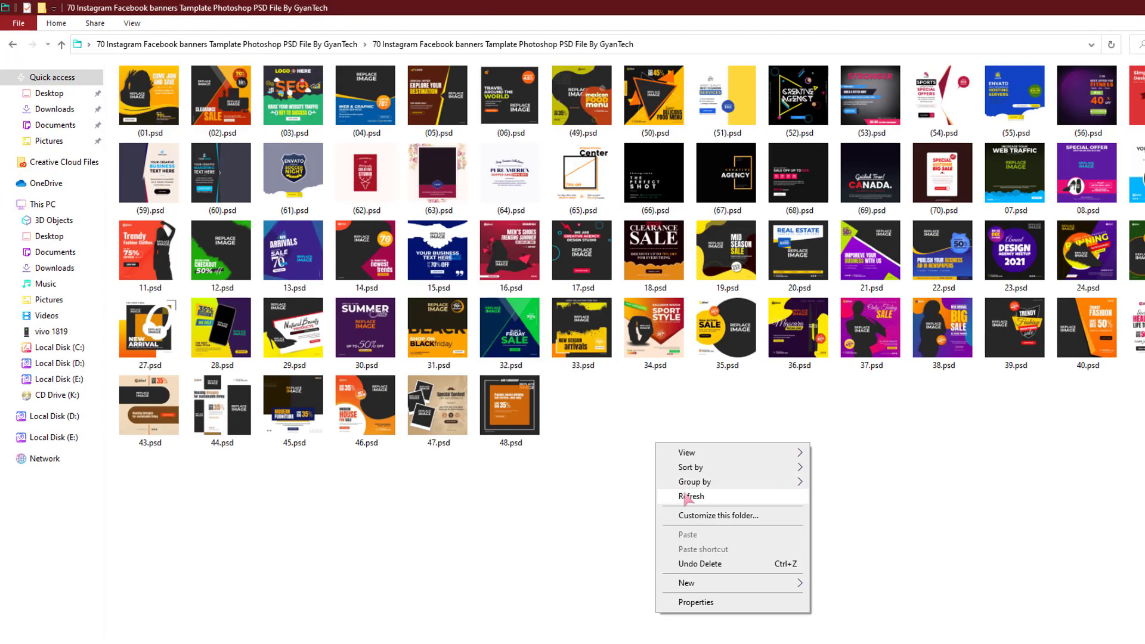
left_click(688, 496)
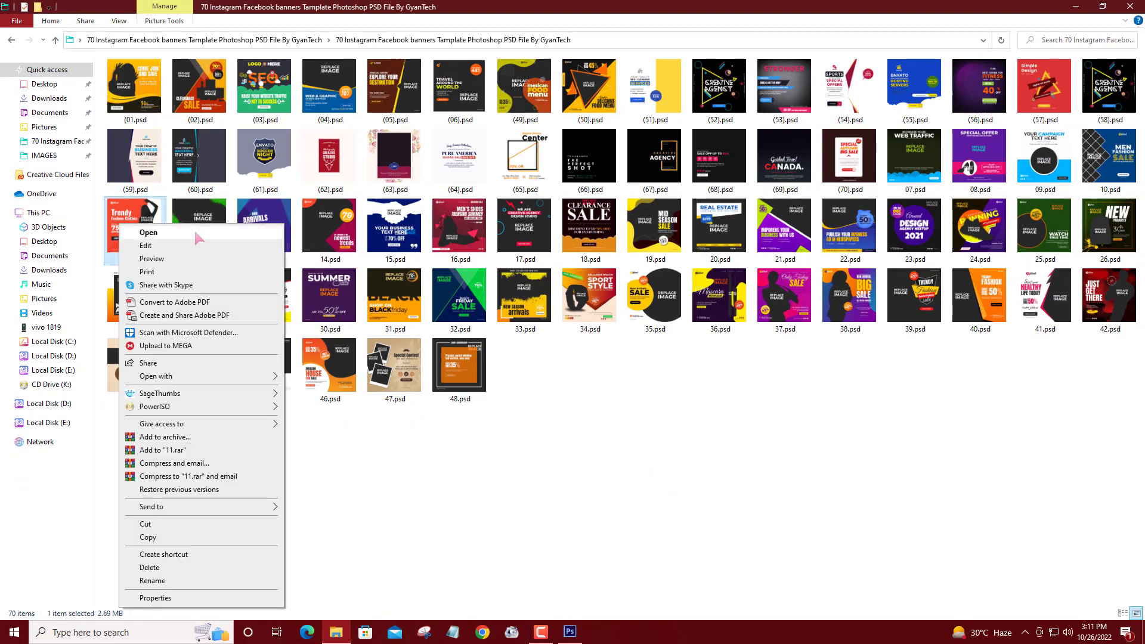
left_click(148, 233)
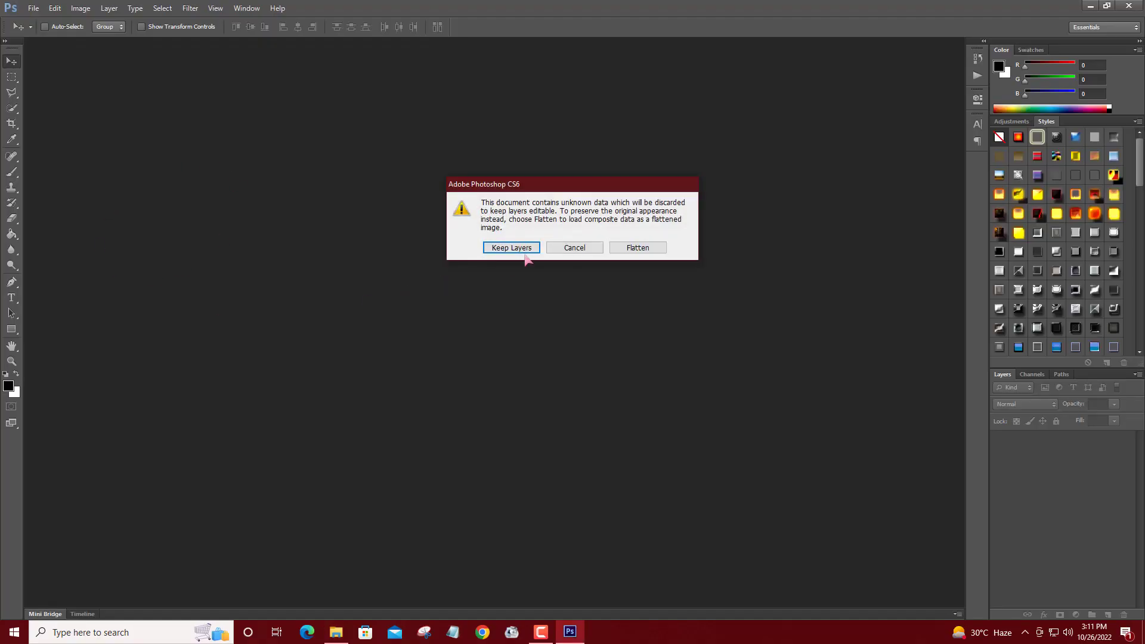
Step: Keep the template's layers, skip updating text layers, and expand the Text group
left_click(521, 250)
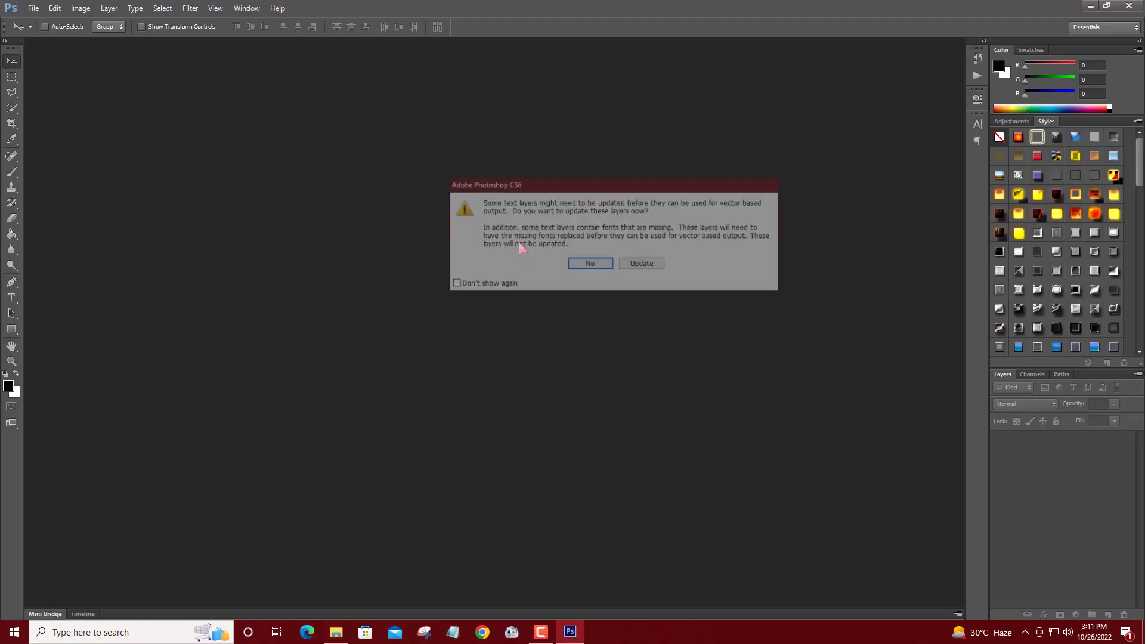
left_click(602, 267)
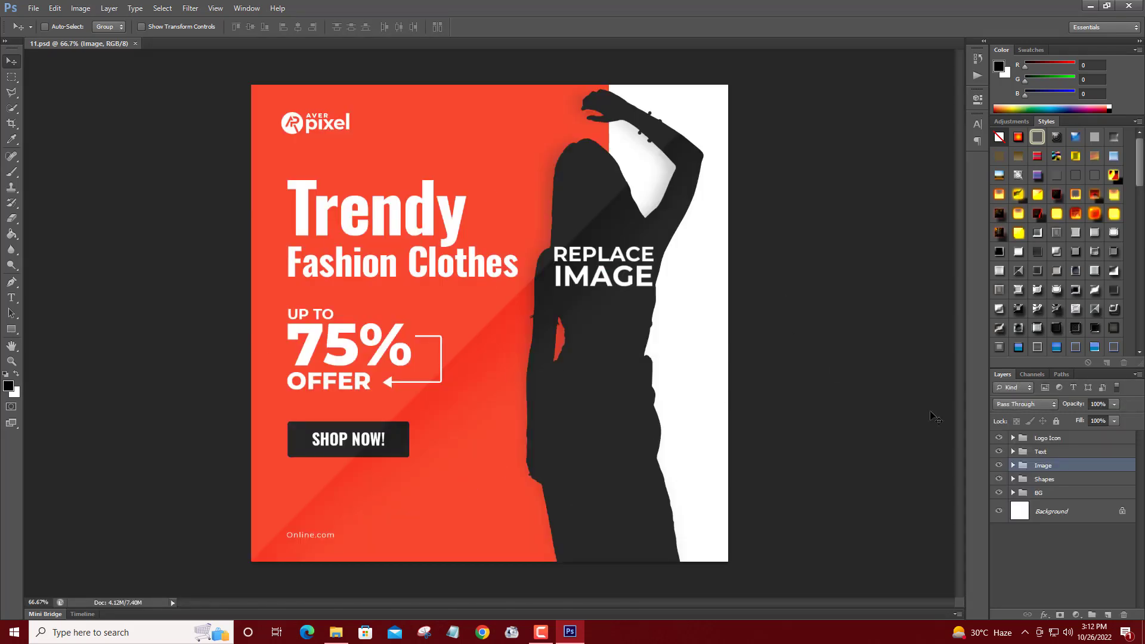
left_click(1000, 452)
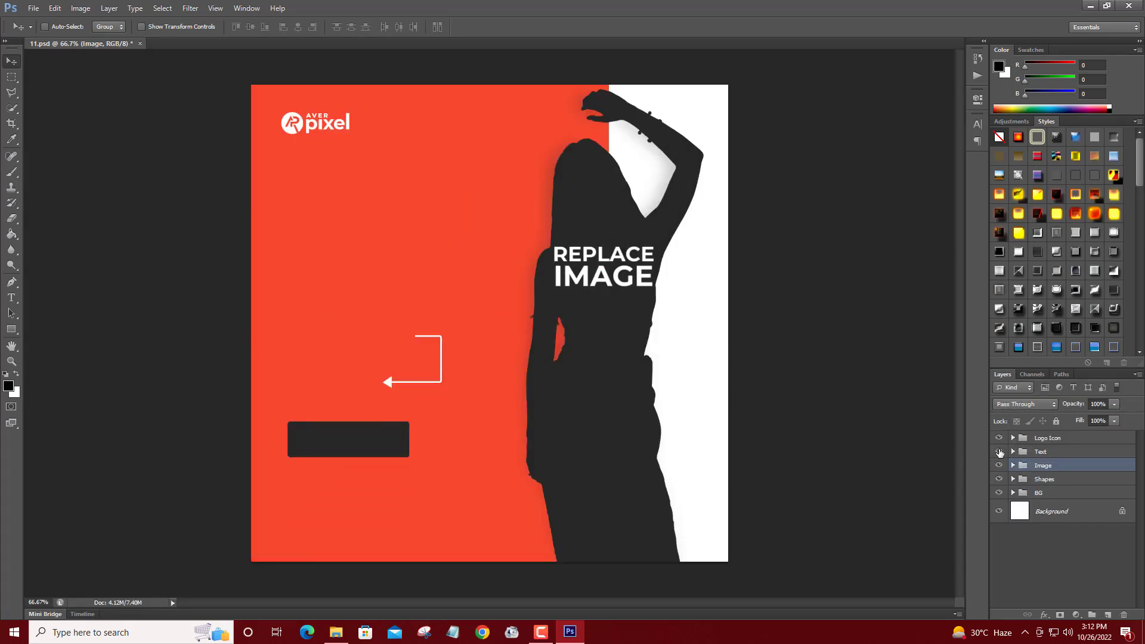
left_click(1000, 453)
left_click(1013, 452)
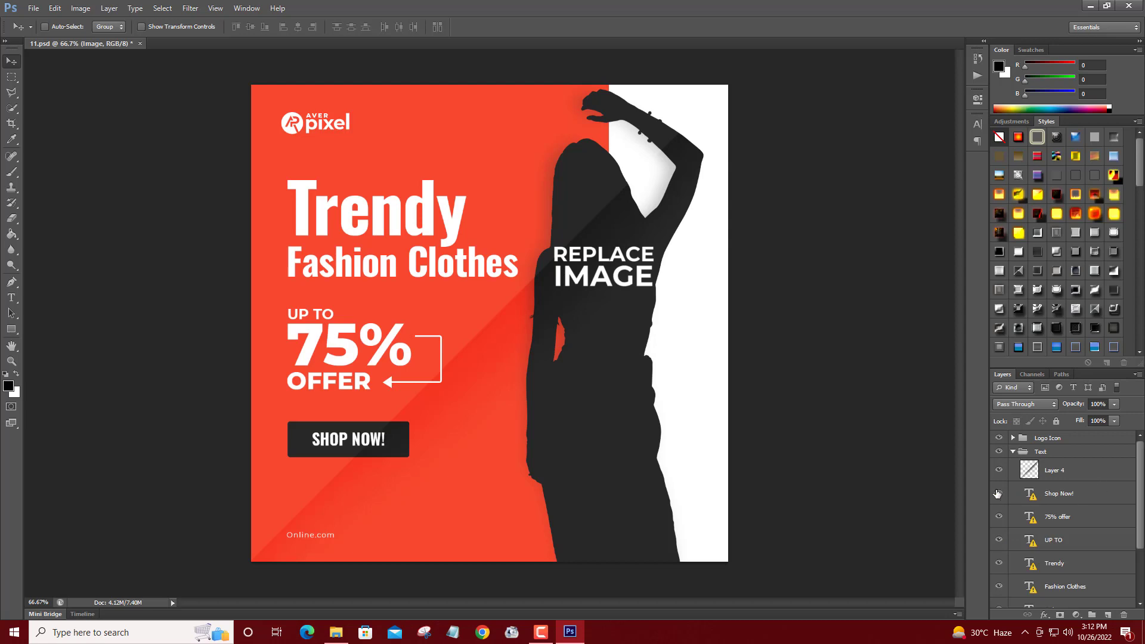
Step: Toggle text layers to identify 75% OFFER, then select the Trendy headline layer
left_click(1000, 517)
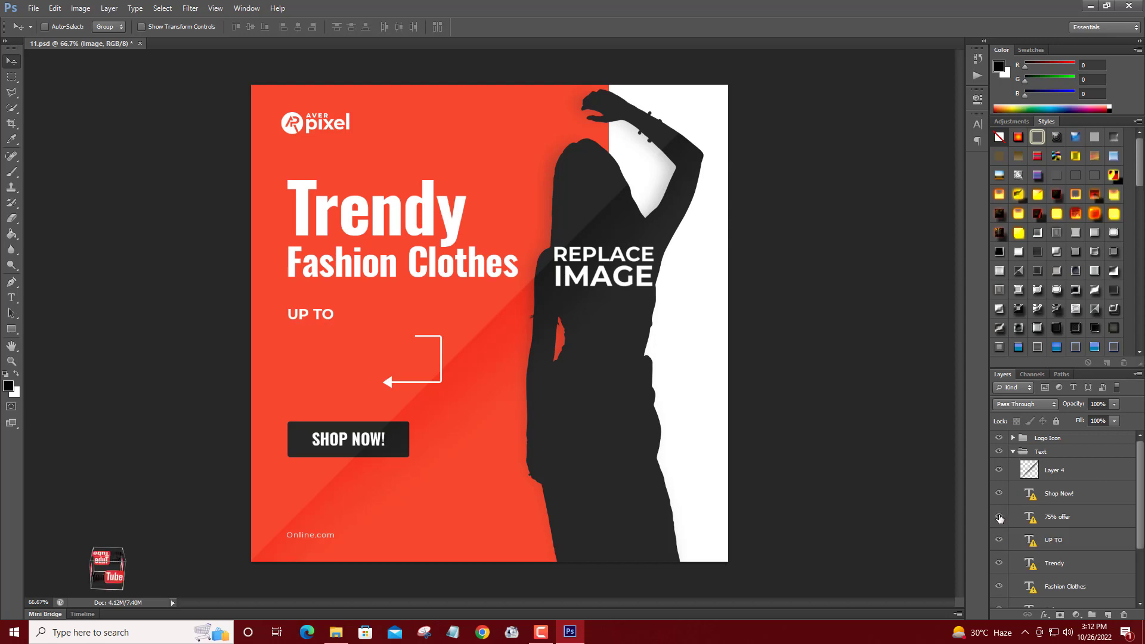
left_click(1000, 518)
scroll(1062, 519, "down", 2)
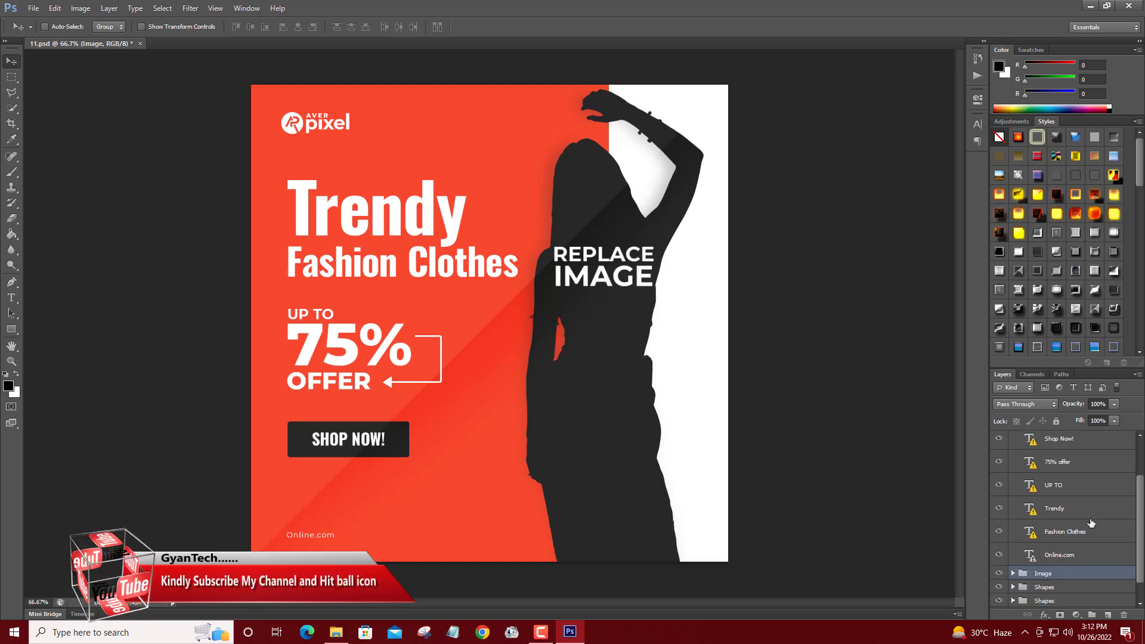
scroll(1068, 513, "down", 1)
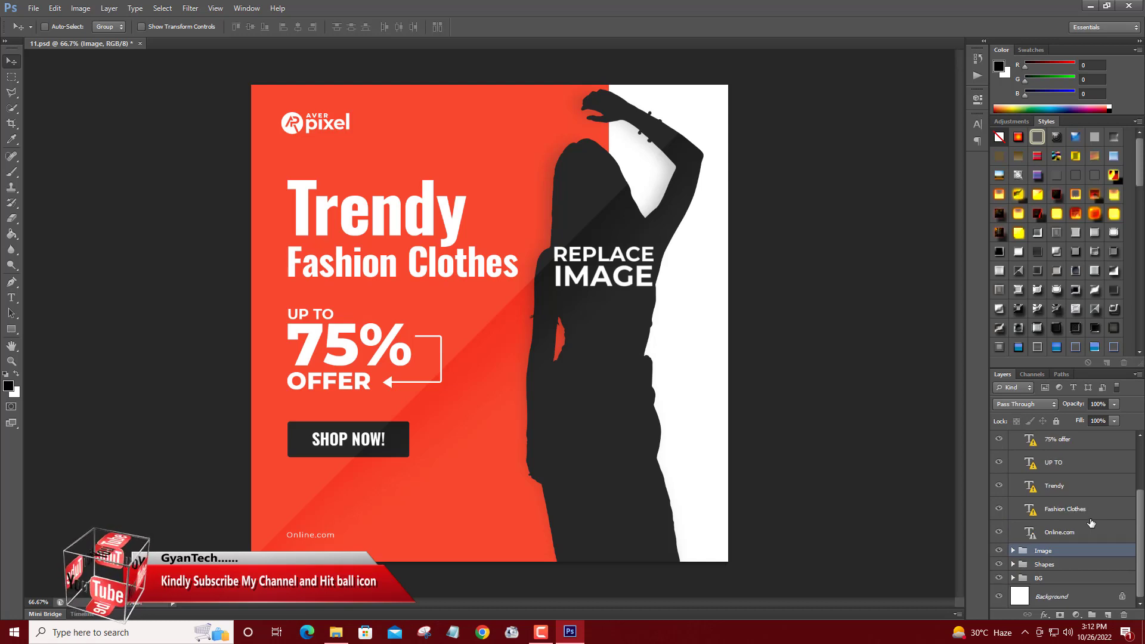
left_click(999, 486)
left_click(1028, 488)
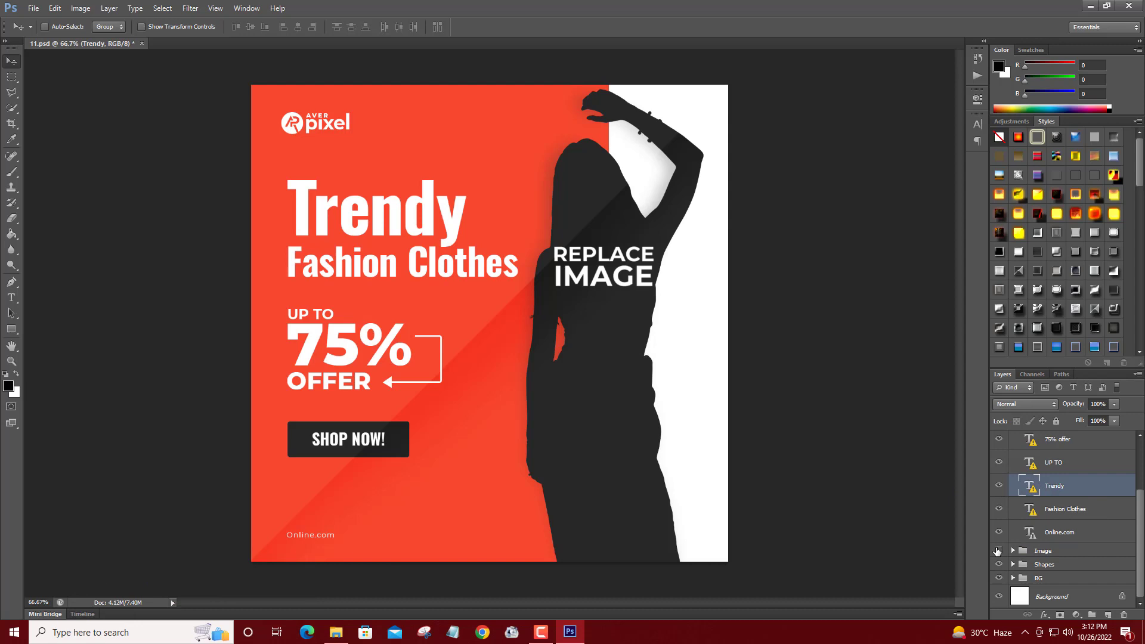
Step: Toggle the silhouette image to identify it and expand the Image group
left_click(999, 551)
left_click(1013, 550)
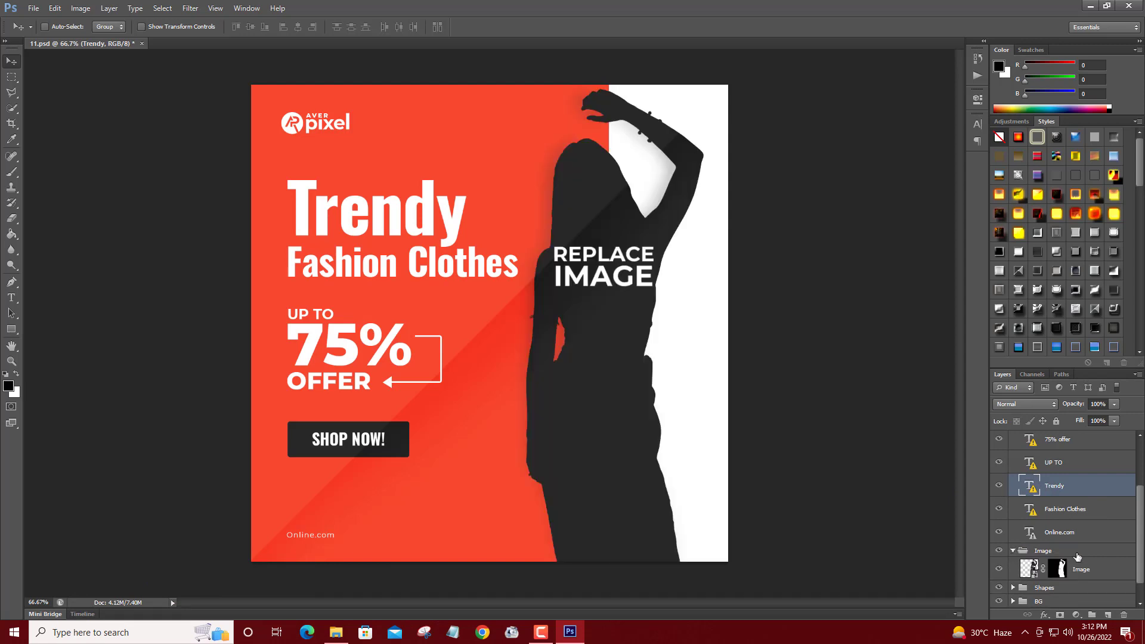
scroll(1077, 556, "down", 1)
double_click(1033, 551)
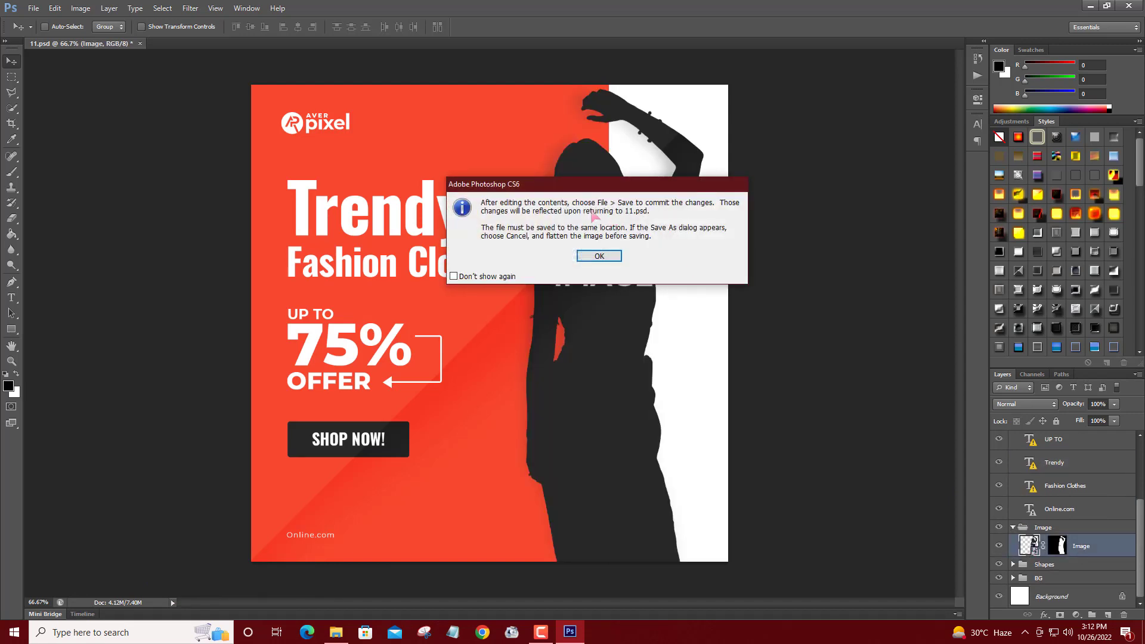
left_click(598, 256)
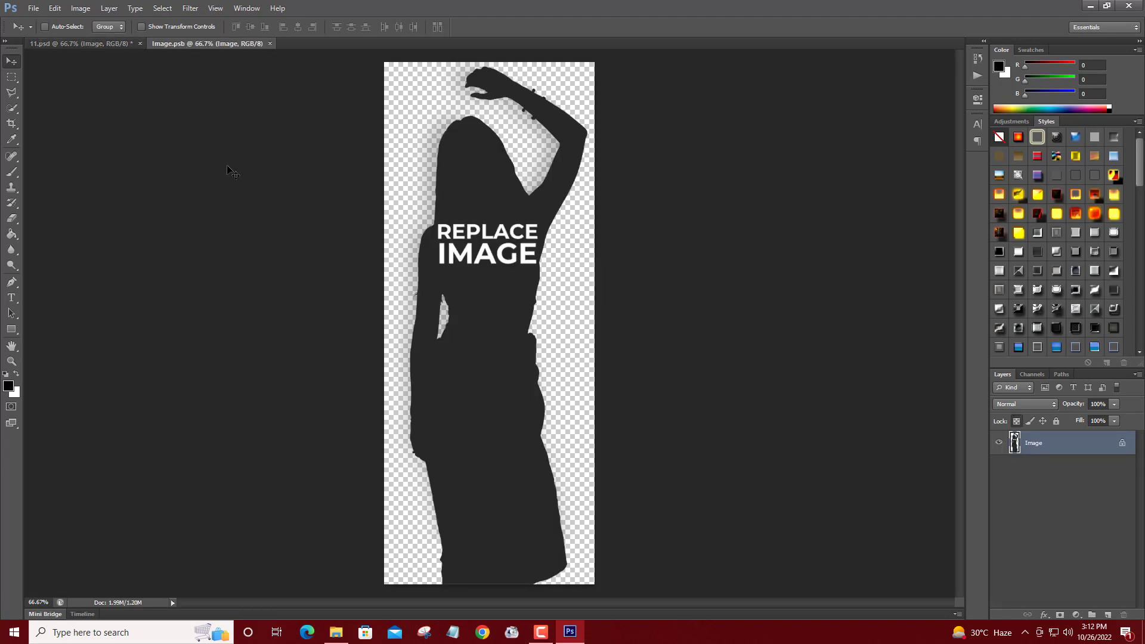
left_click(34, 8)
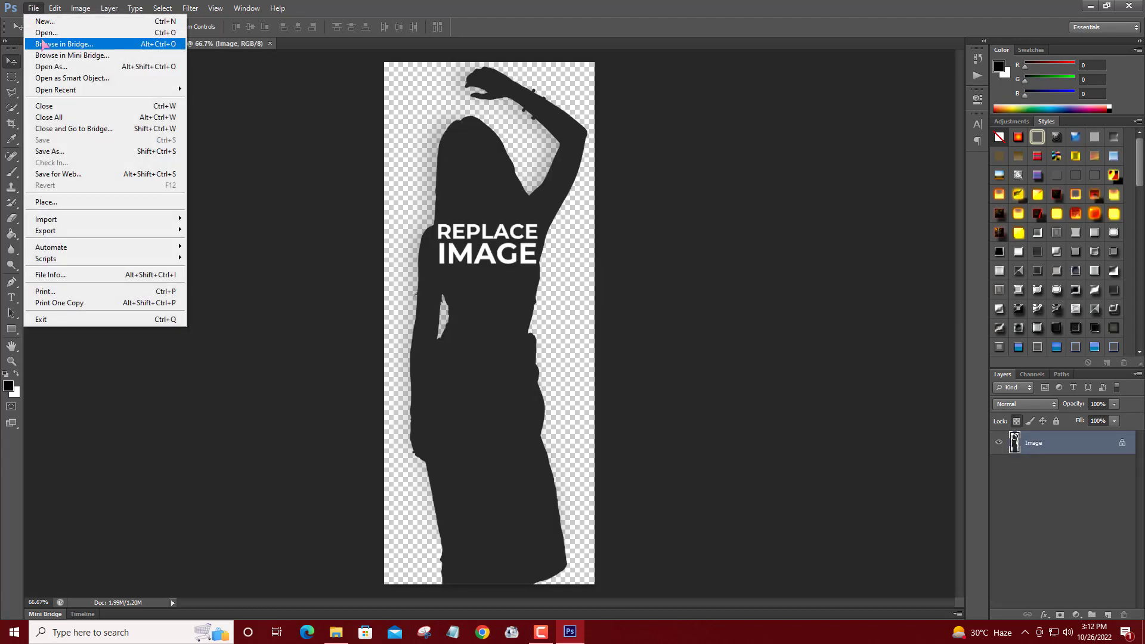
left_click(44, 34)
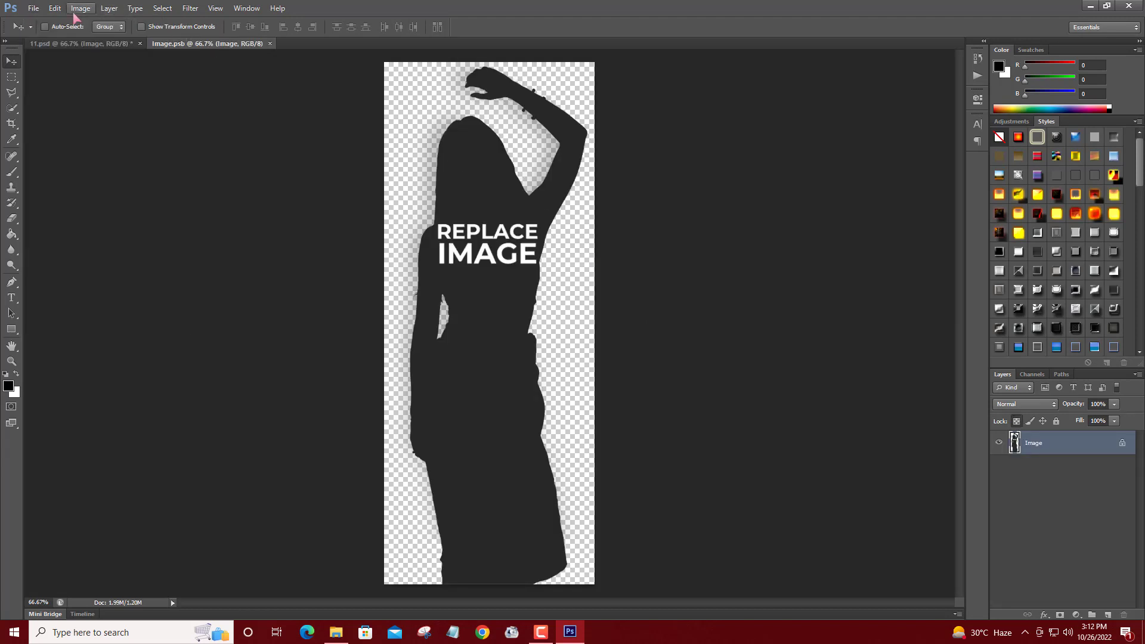
left_click(79, 8)
left_click(103, 95)
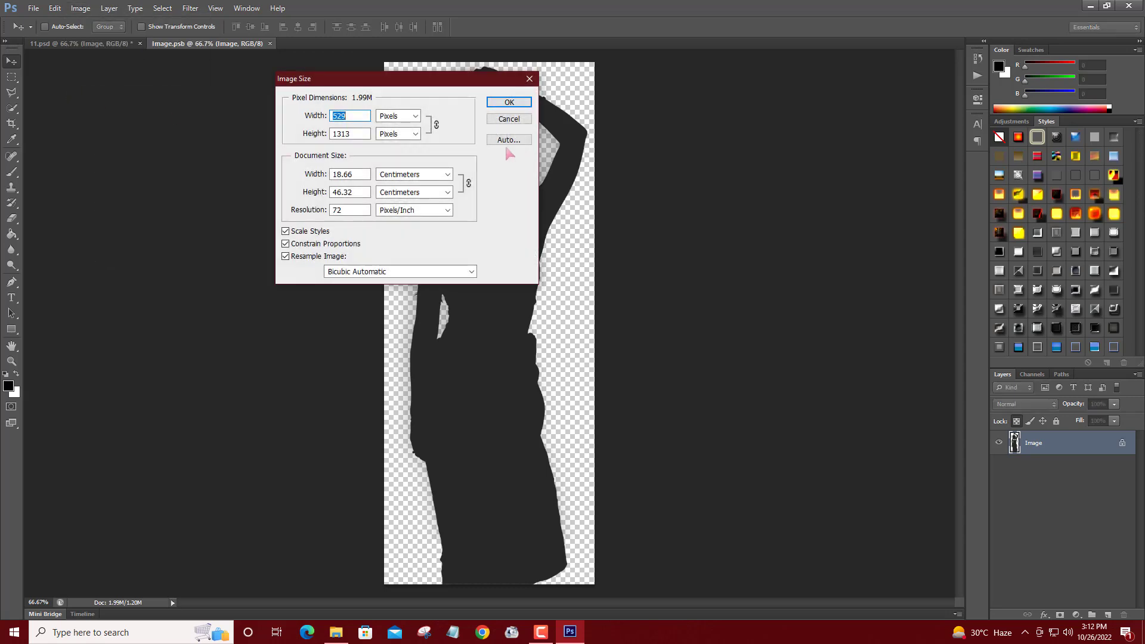
left_click(517, 102)
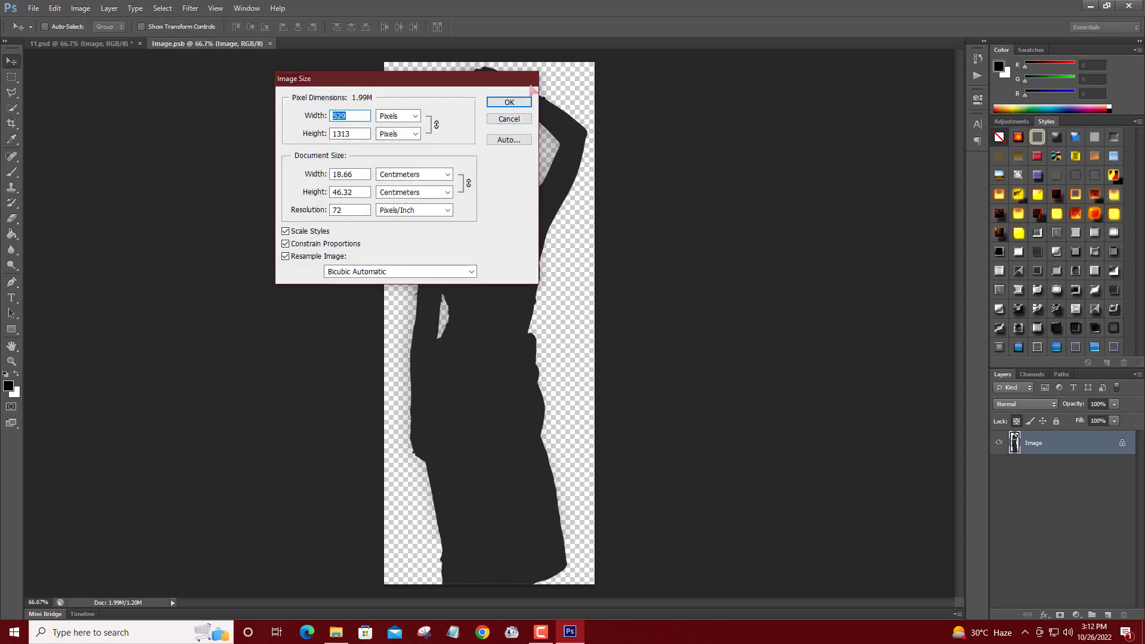
Step: Open pngegg (15).png, the pink-dress model photo, from the IMAGES folder
left_click(32, 8)
left_click(42, 34)
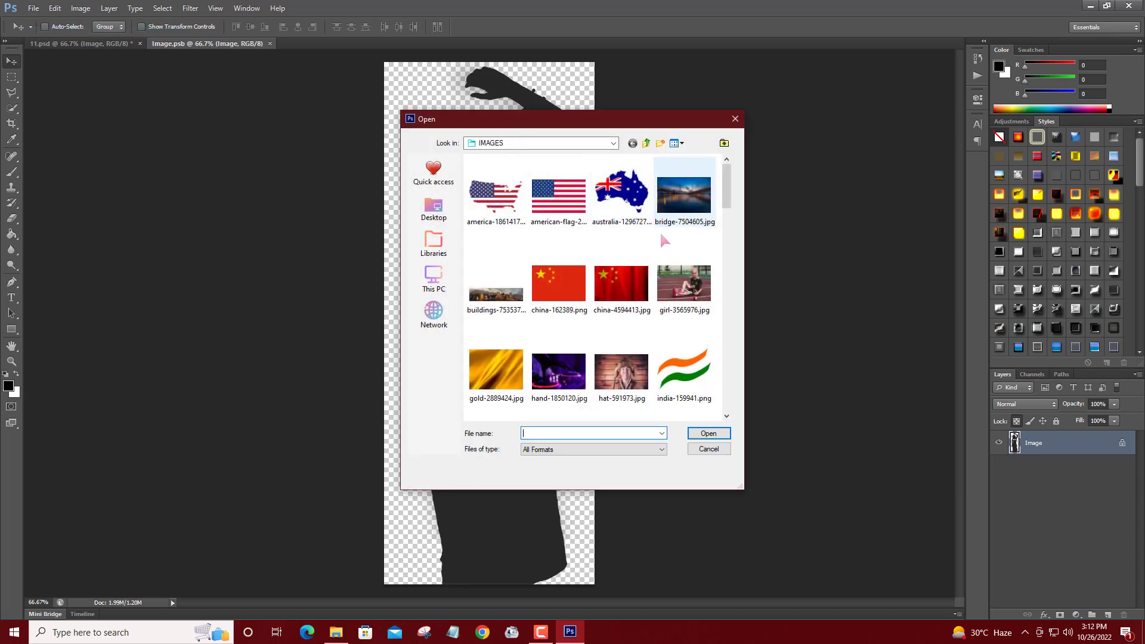
scroll(679, 339, "down", 10)
scroll(675, 329, "up", 4)
scroll(676, 329, "up", 4)
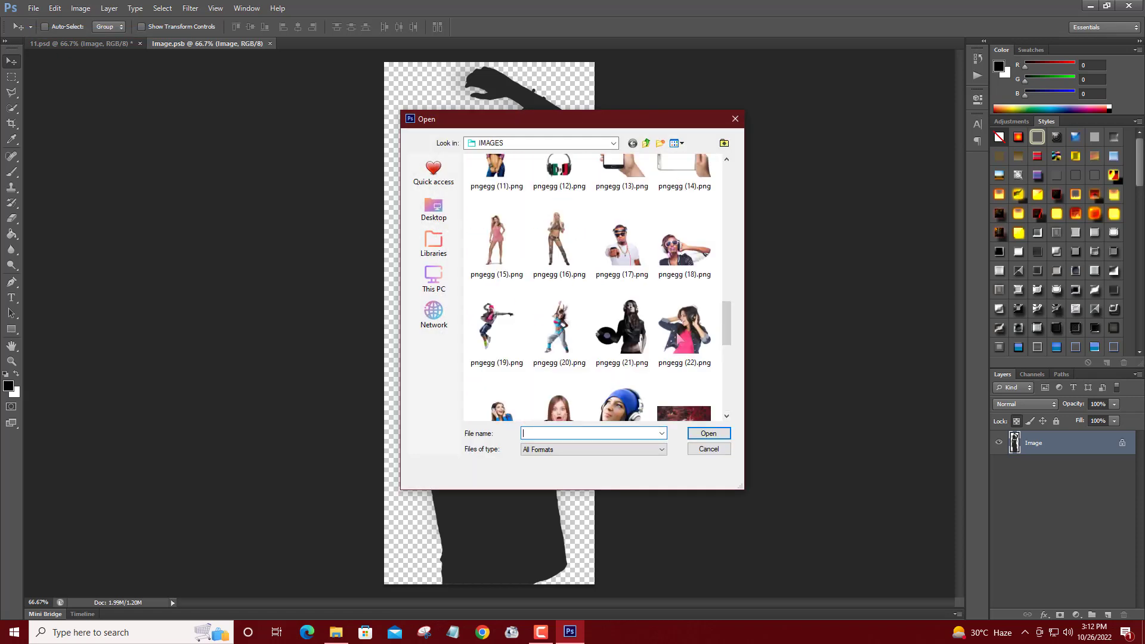
left_click(549, 245)
left_click(497, 241)
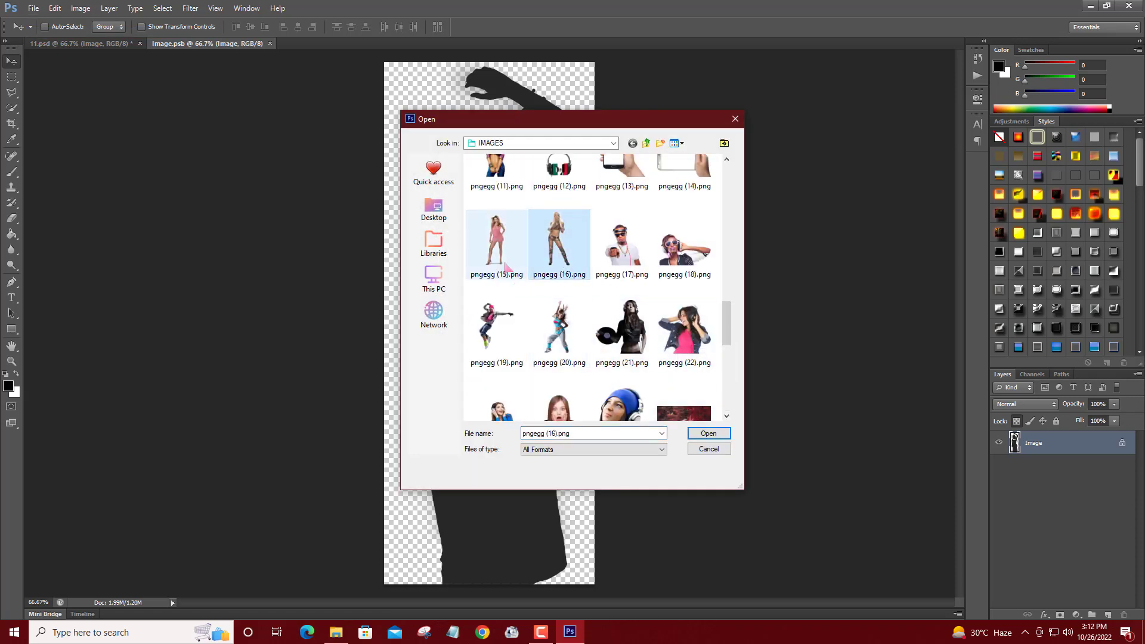
left_click(715, 437)
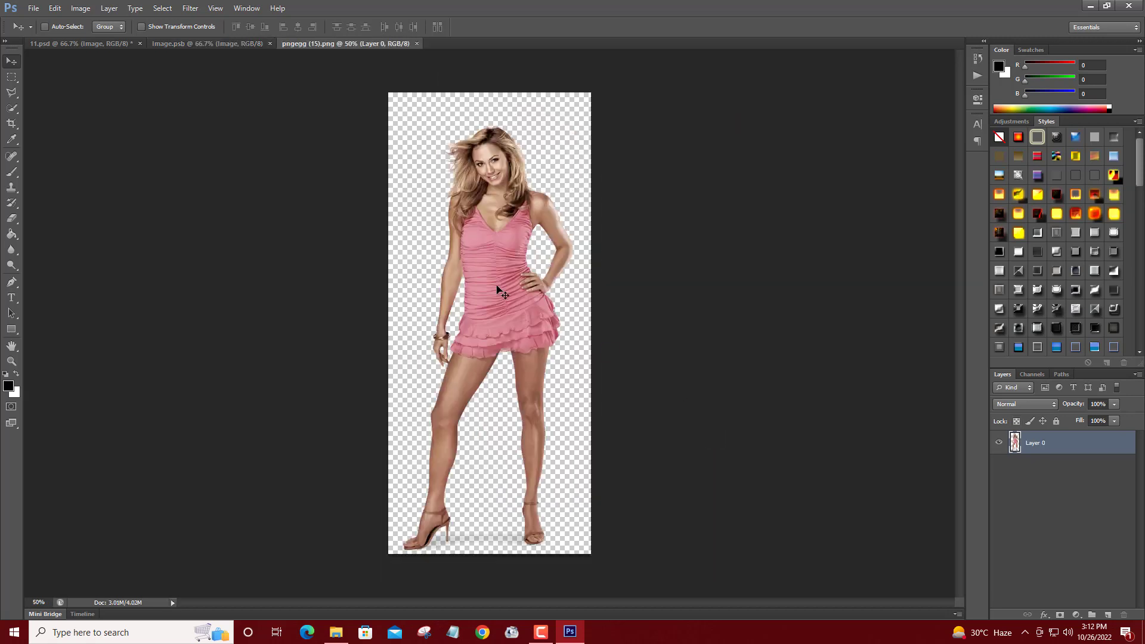
Step: Check the model photo's pixel dimensions in Image Size without changing anything
left_click(79, 8)
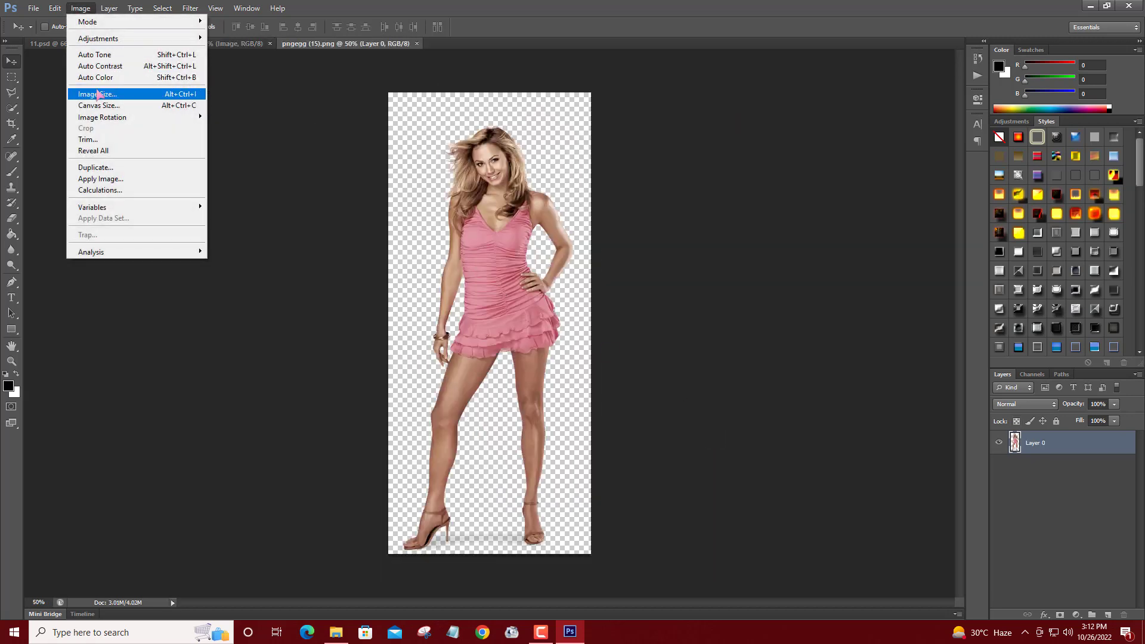
left_click(93, 94)
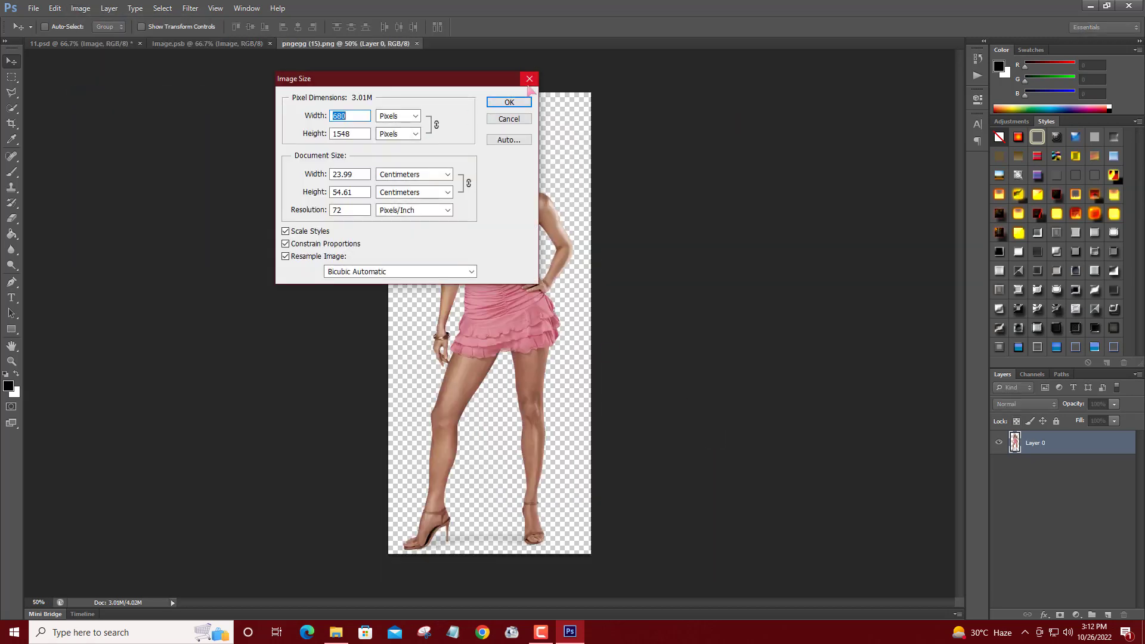
left_click(528, 81)
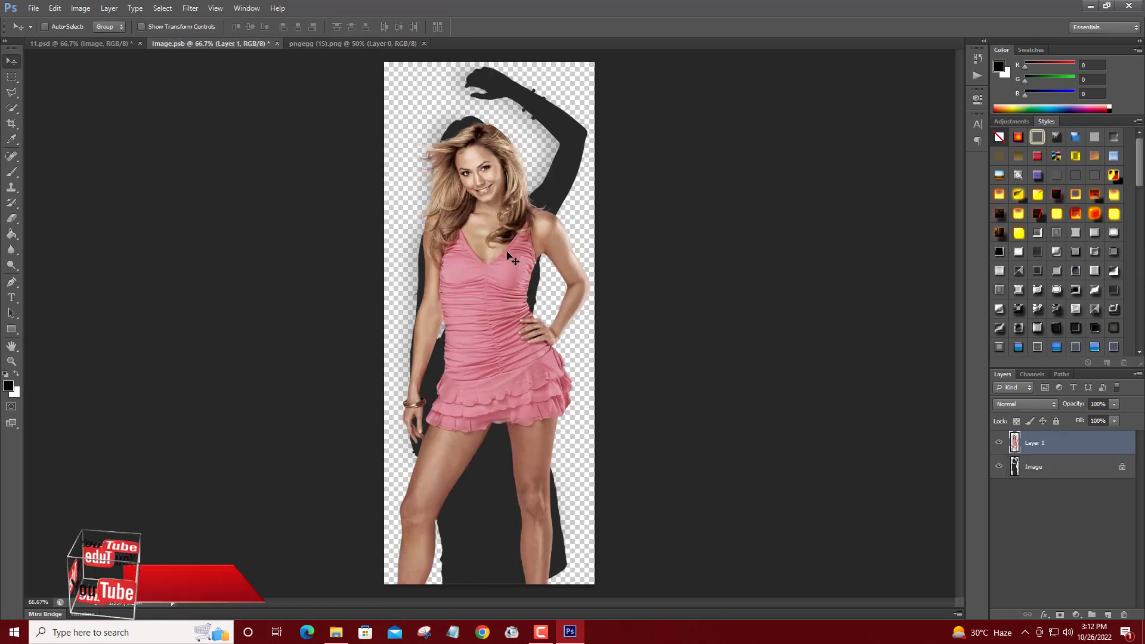
Step: Drag the model photo into Image.psb, hide the silhouette, and scale and move her to fit
mouse_move(204, 42)
left_mouse_down()
mouse_move(506, 218)
mouse_move(502, 189)
left_mouse_up()
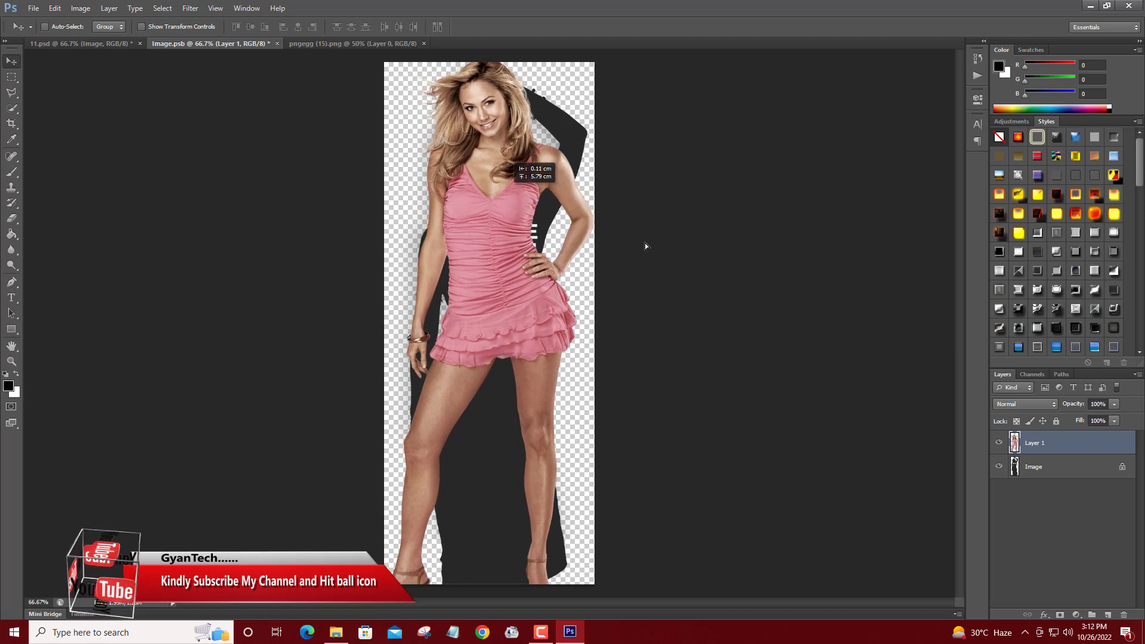
left_click(1000, 467)
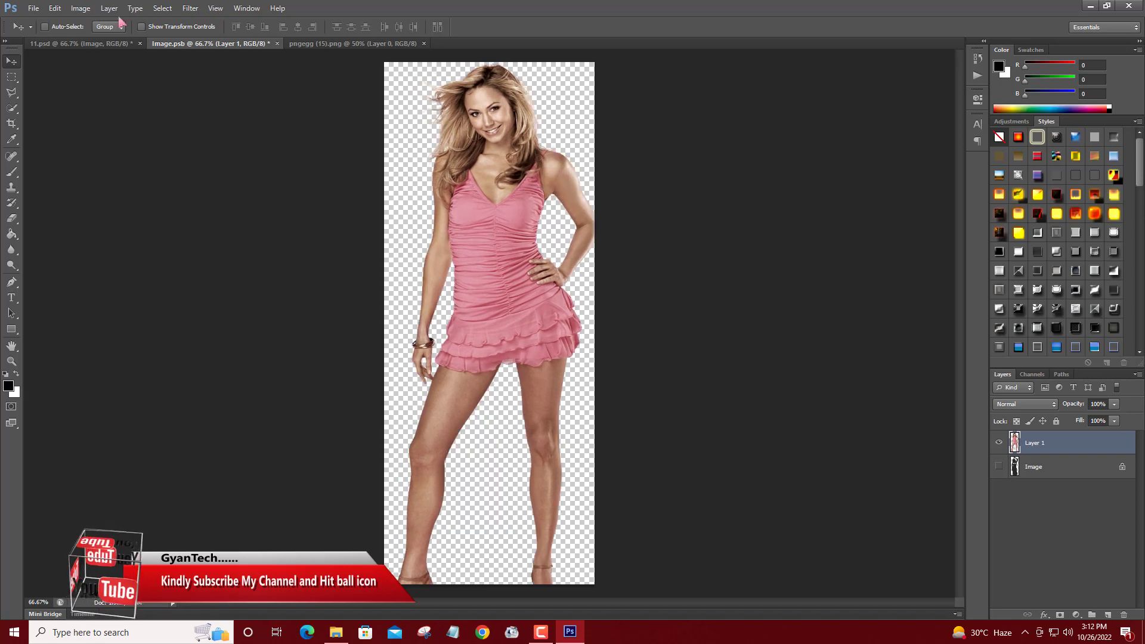
left_click(55, 8)
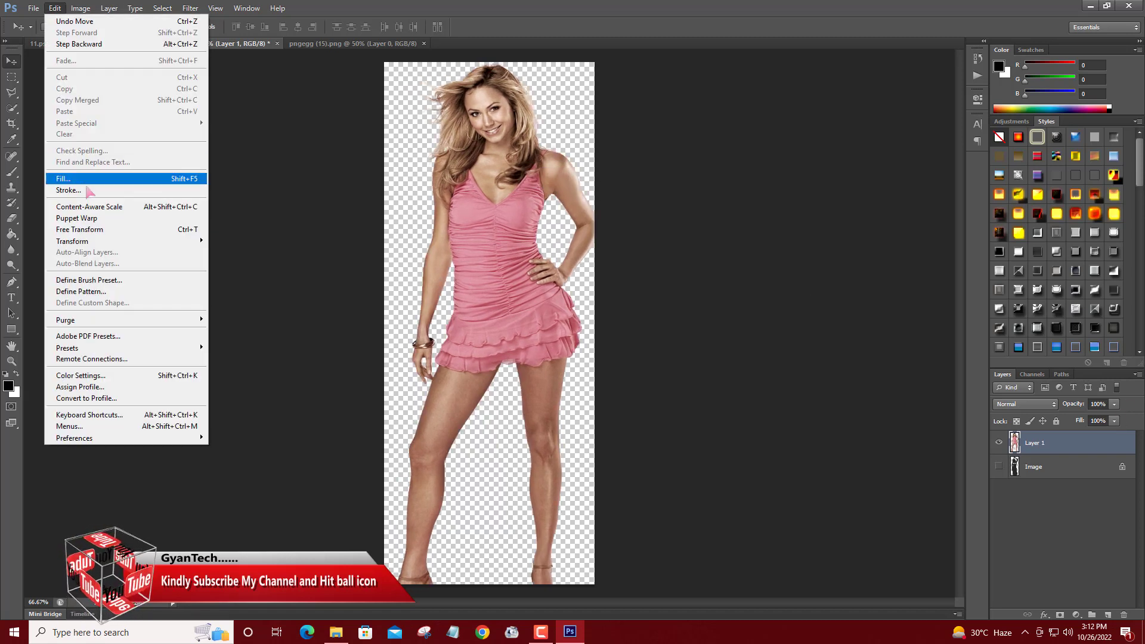
left_click(77, 227)
left_click_drag(599, 62, 571, 114)
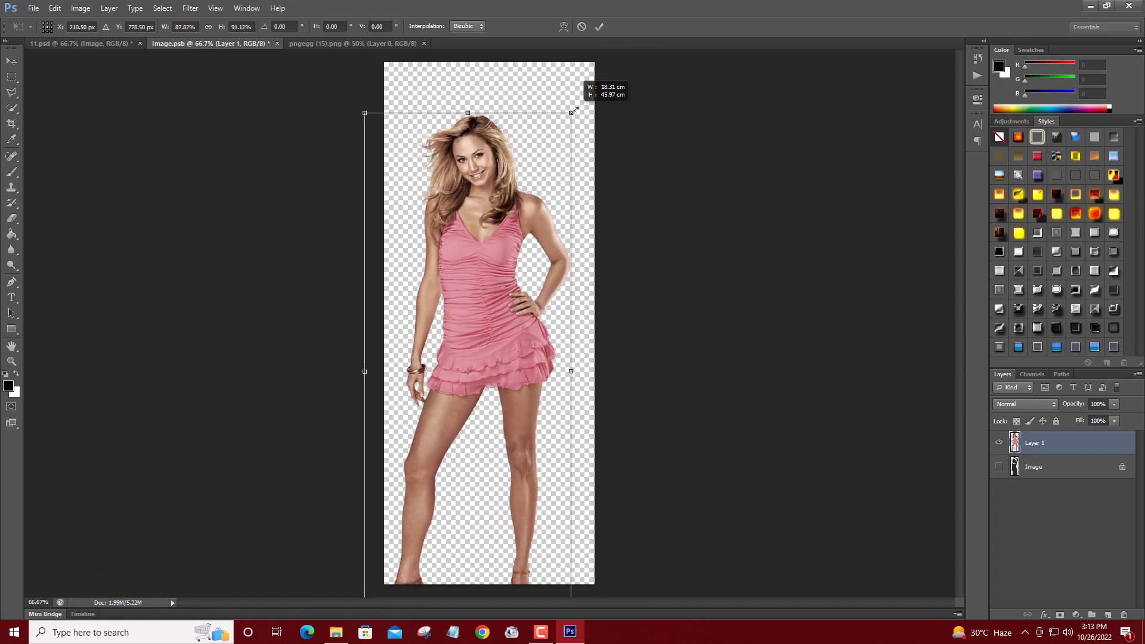
left_click_drag(543, 238, 559, 188)
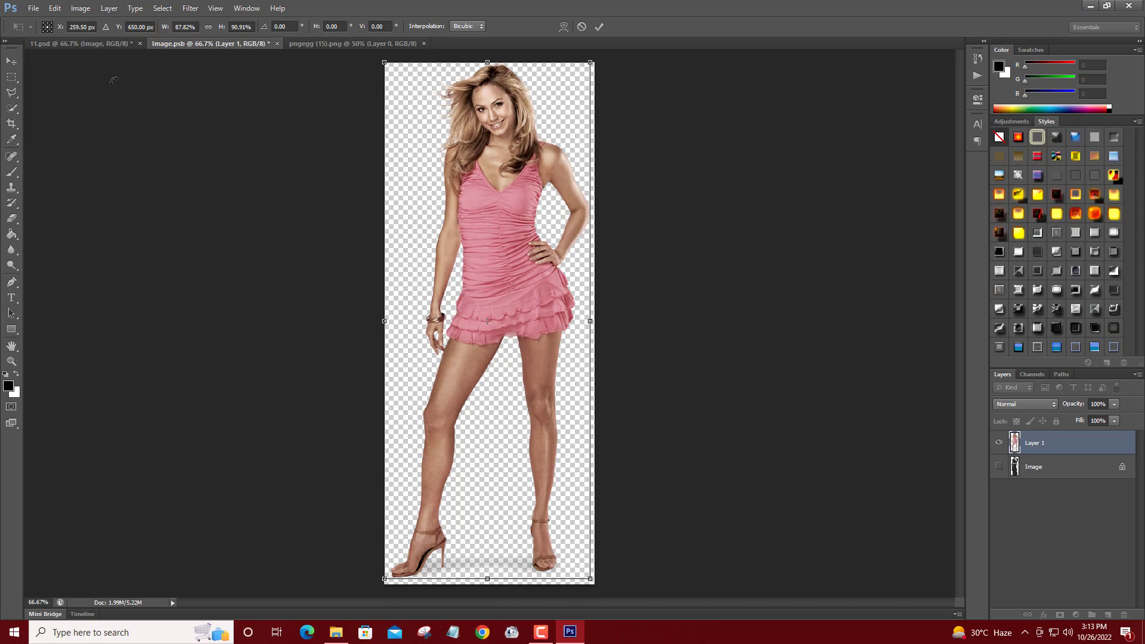
left_click(19, 59)
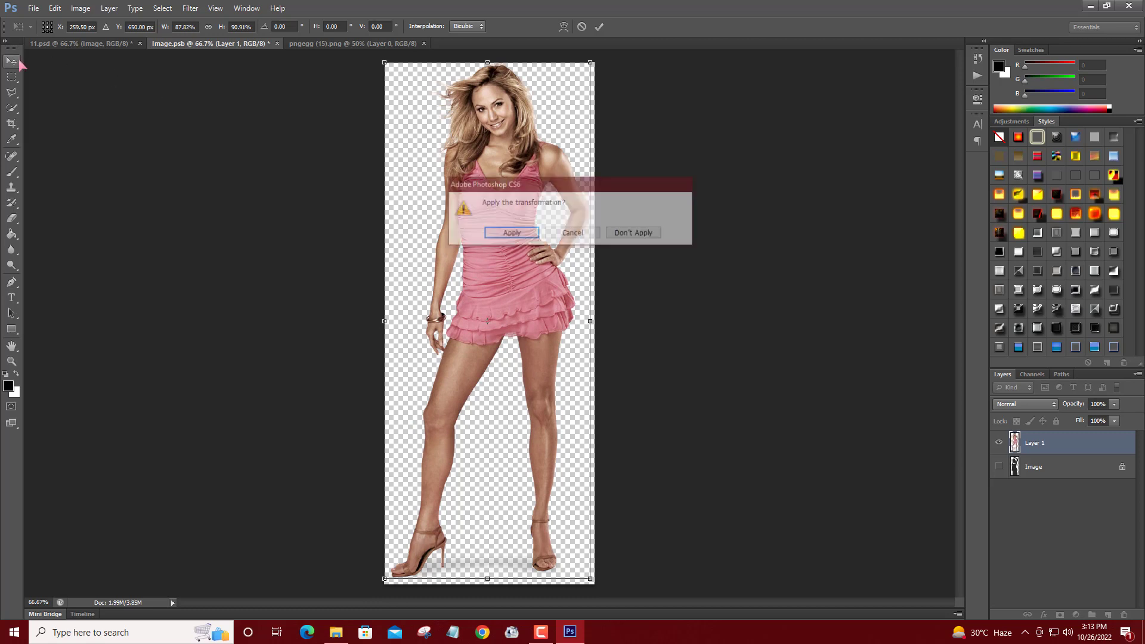
left_click(522, 234)
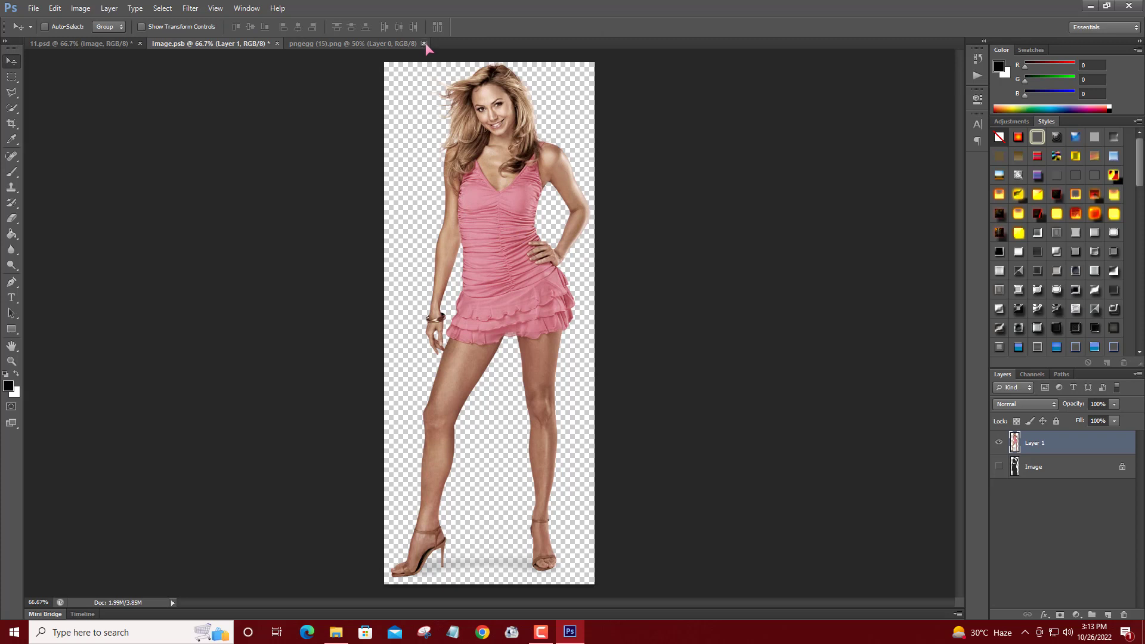
Step: Close Image.psb saving changes, then delete the Image layer's mask
left_click(276, 44)
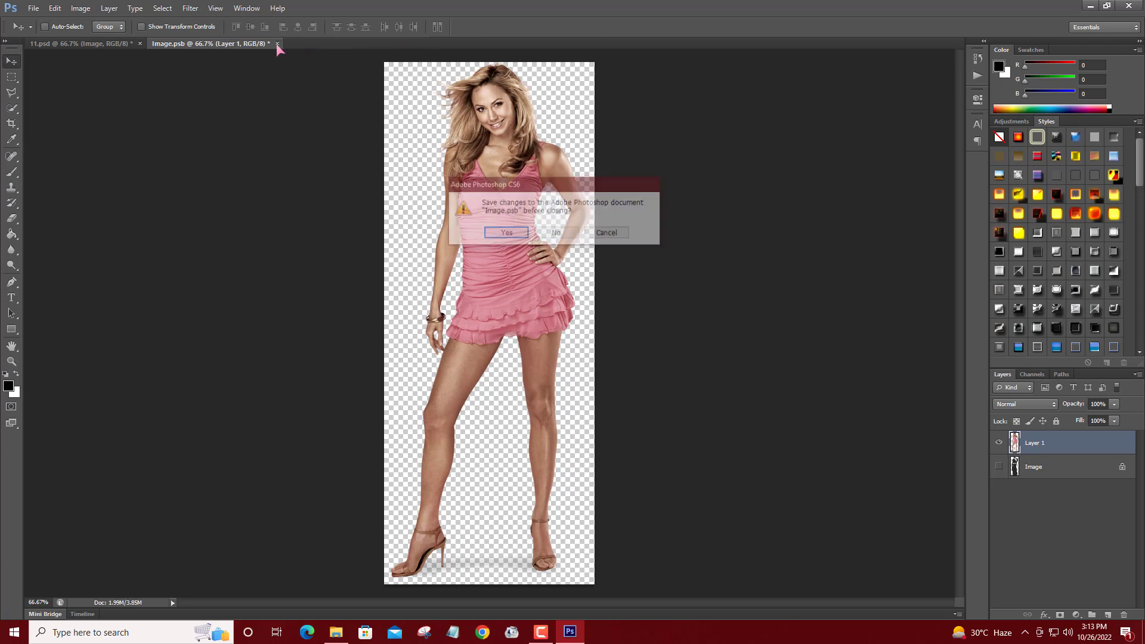
left_click(520, 234)
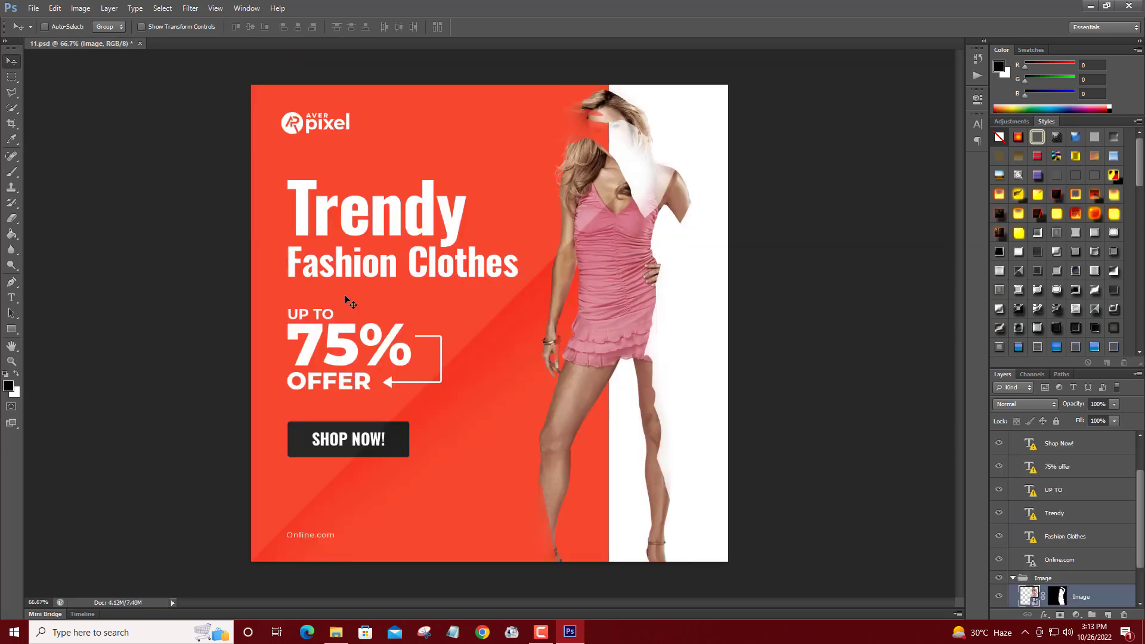
scroll(1104, 536, "down", 1)
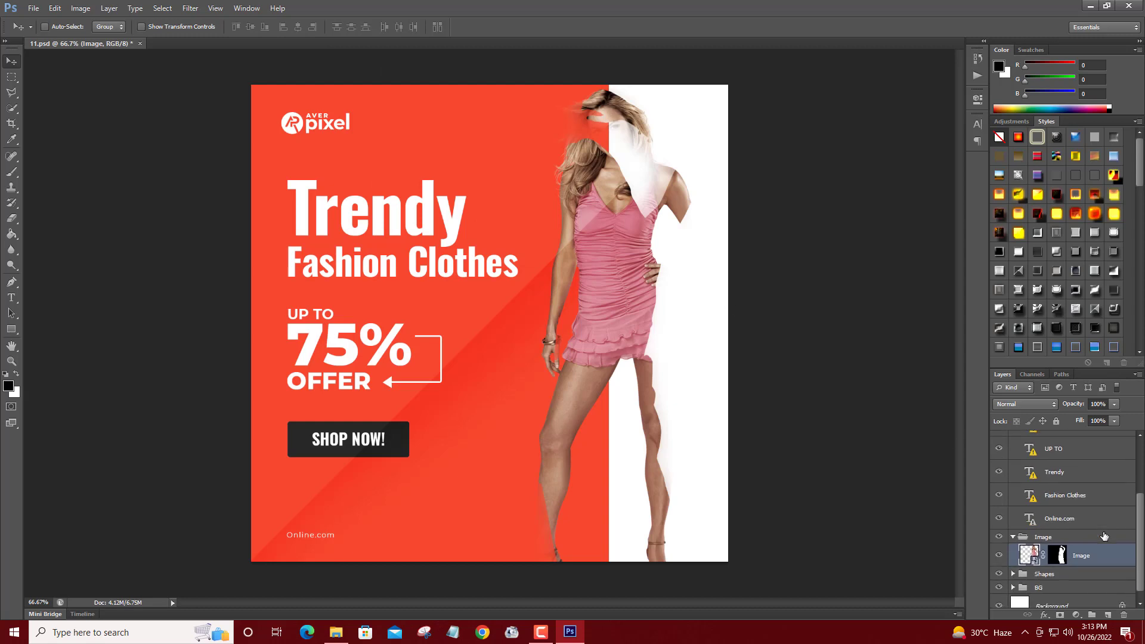
scroll(1104, 537, "down", 1)
left_click(1056, 545)
right_click(1057, 545)
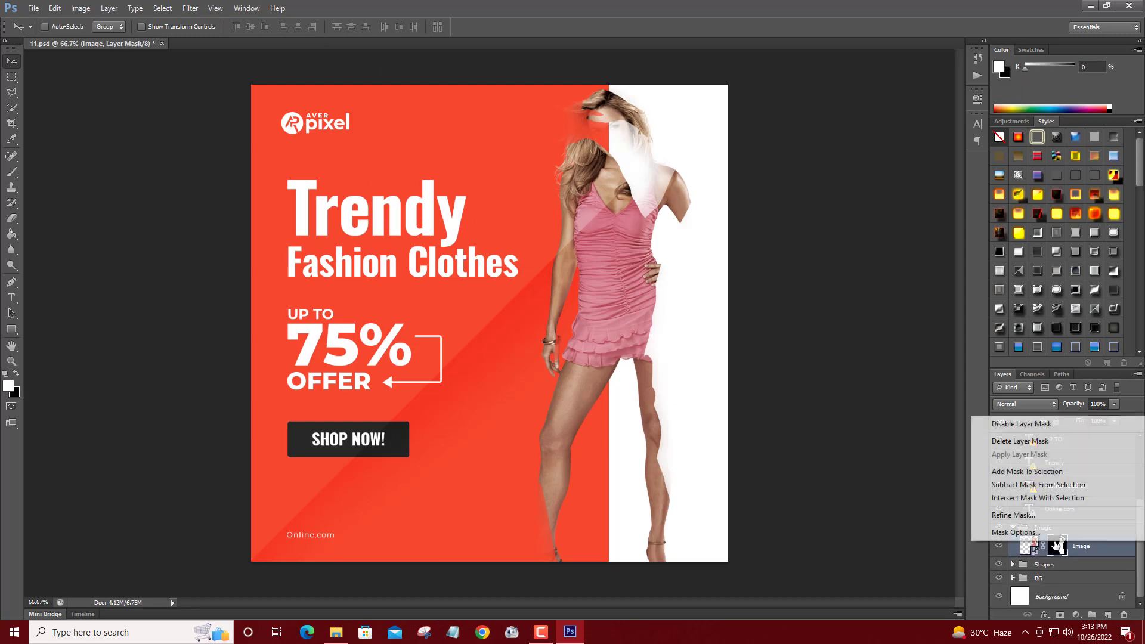
left_click(1053, 441)
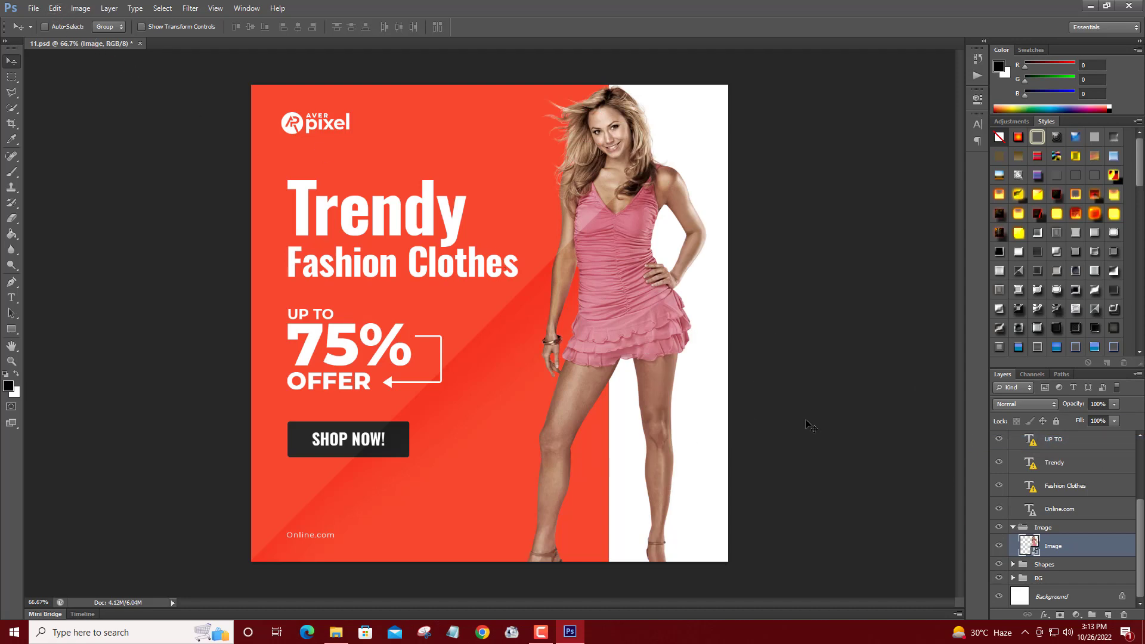
Step: Reopen the Image smart object, shrink the model further and move her up
double_click(1036, 552)
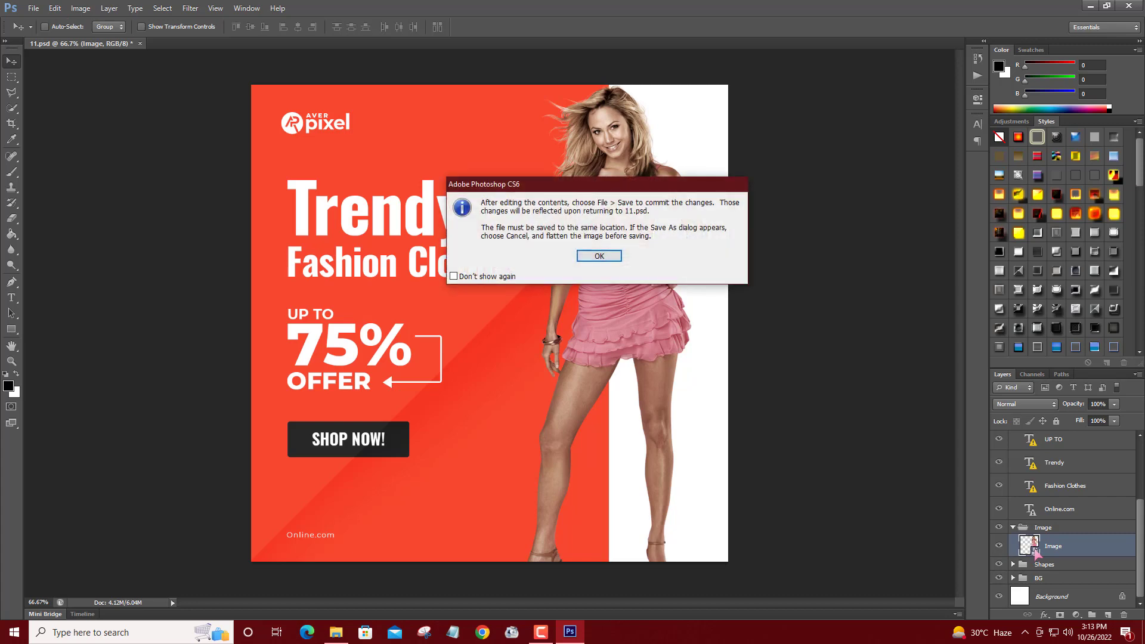
left_click(599, 256)
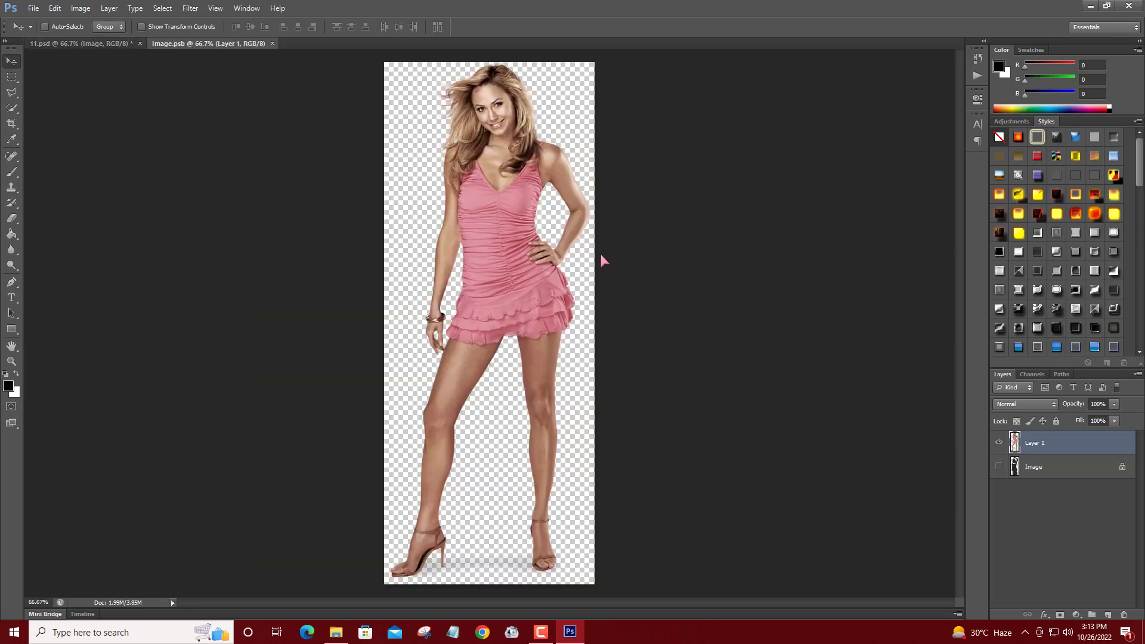
left_click(54, 8)
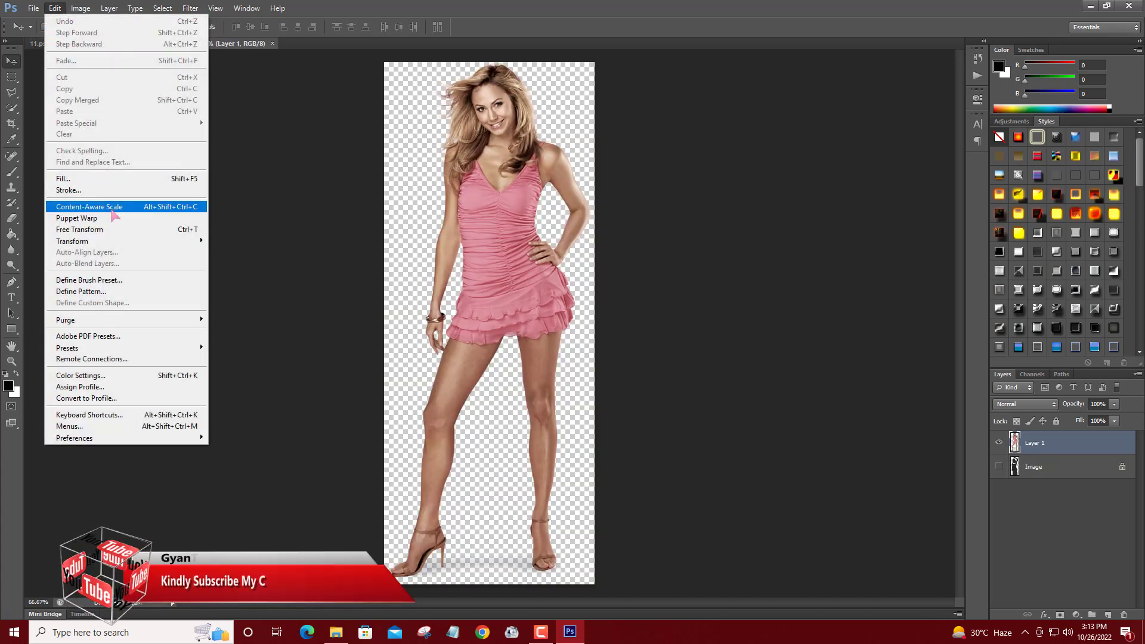
left_click(113, 229)
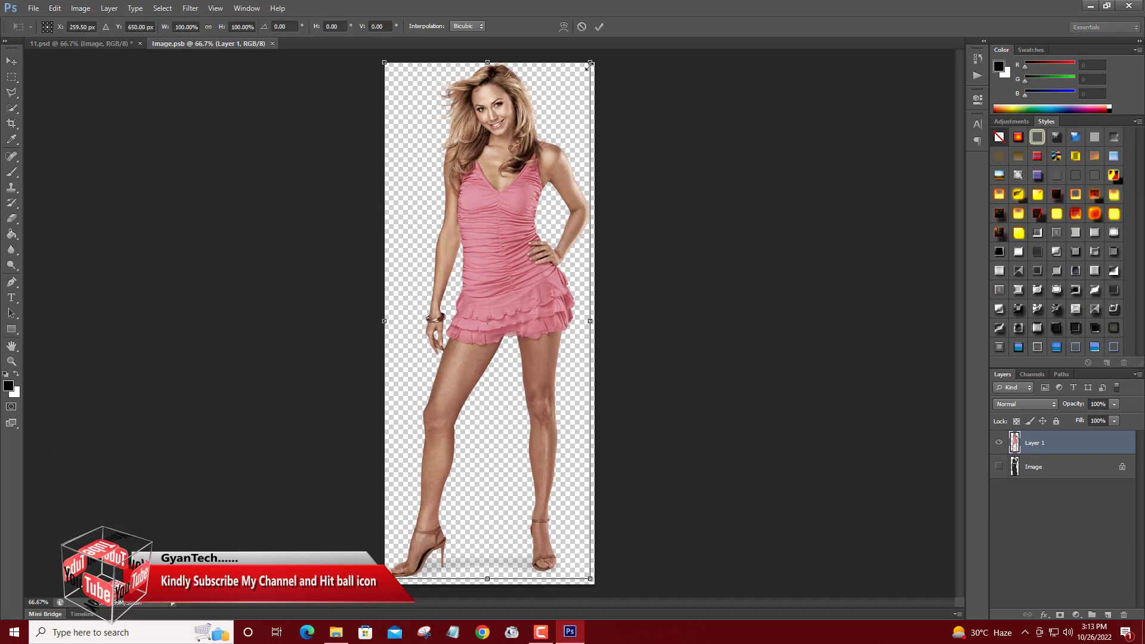
mouse_move(590, 63)
left_mouse_down()
mouse_move(550, 111)
mouse_move(557, 133)
left_mouse_up()
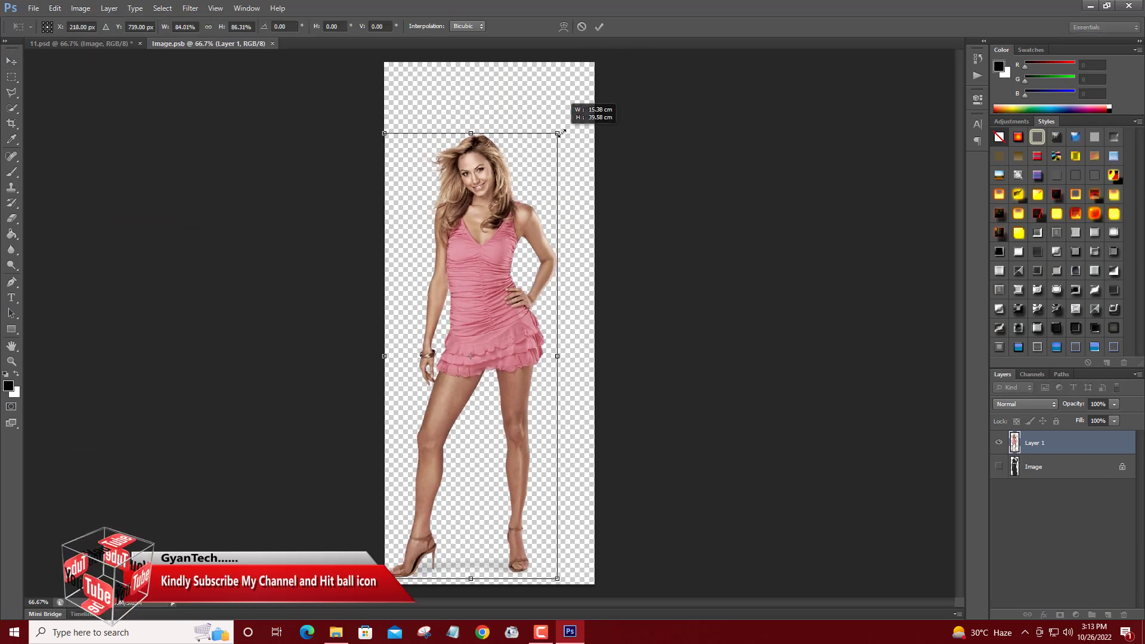
left_click_drag(524, 293, 533, 231)
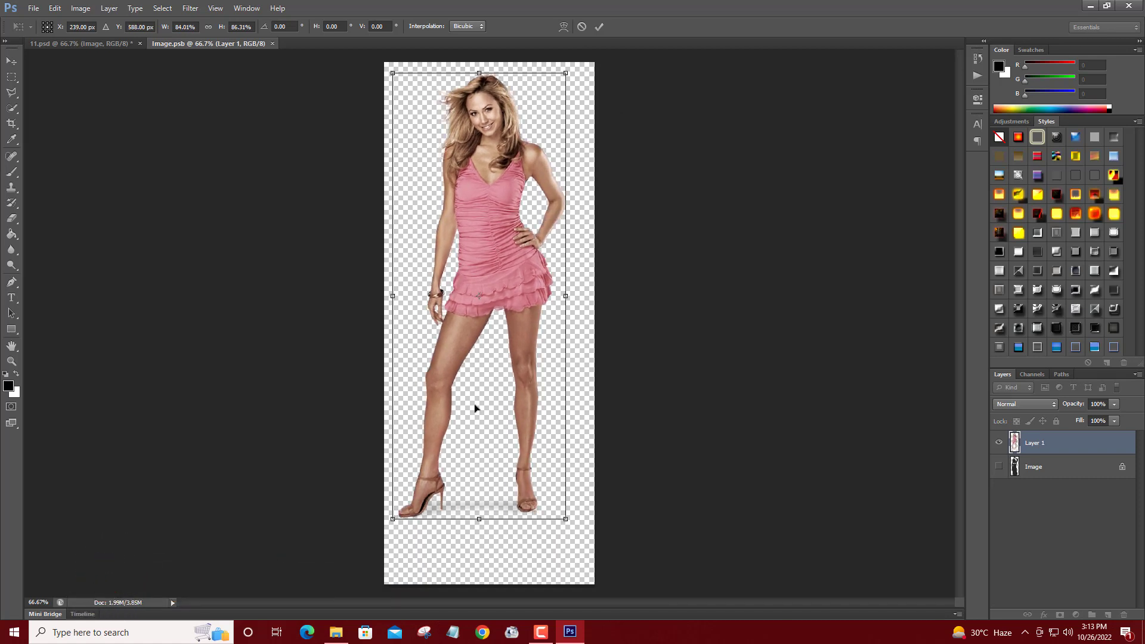
Step: Nudge the model slightly, apply the transform, and close Image.psb saving changes
left_click_drag(515, 367, 520, 369)
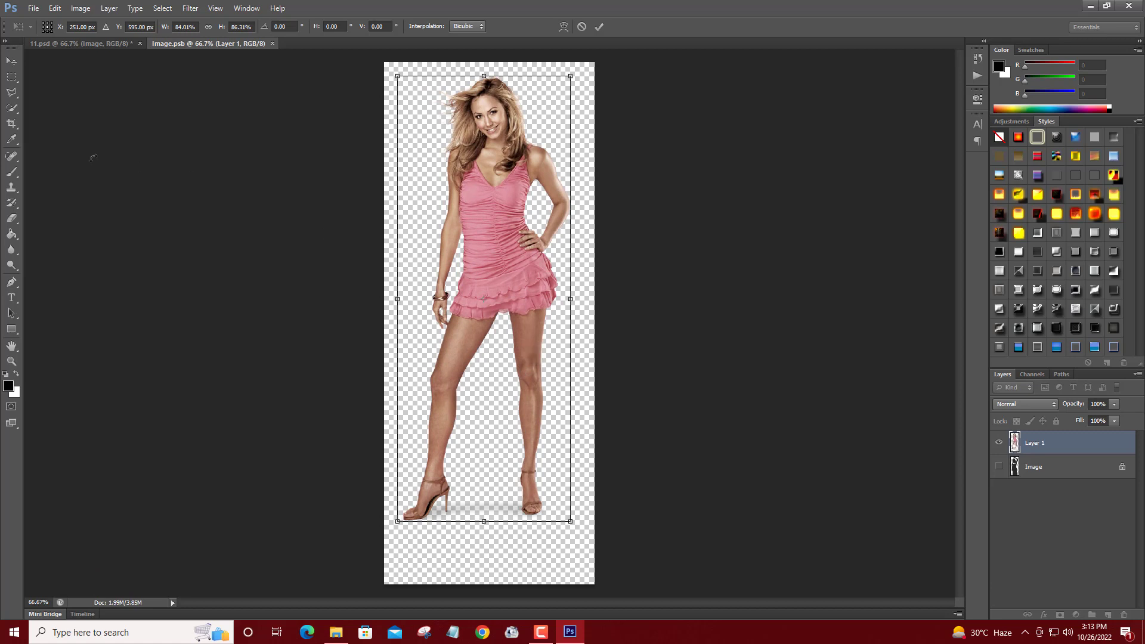
left_click(12, 62)
left_click(530, 234)
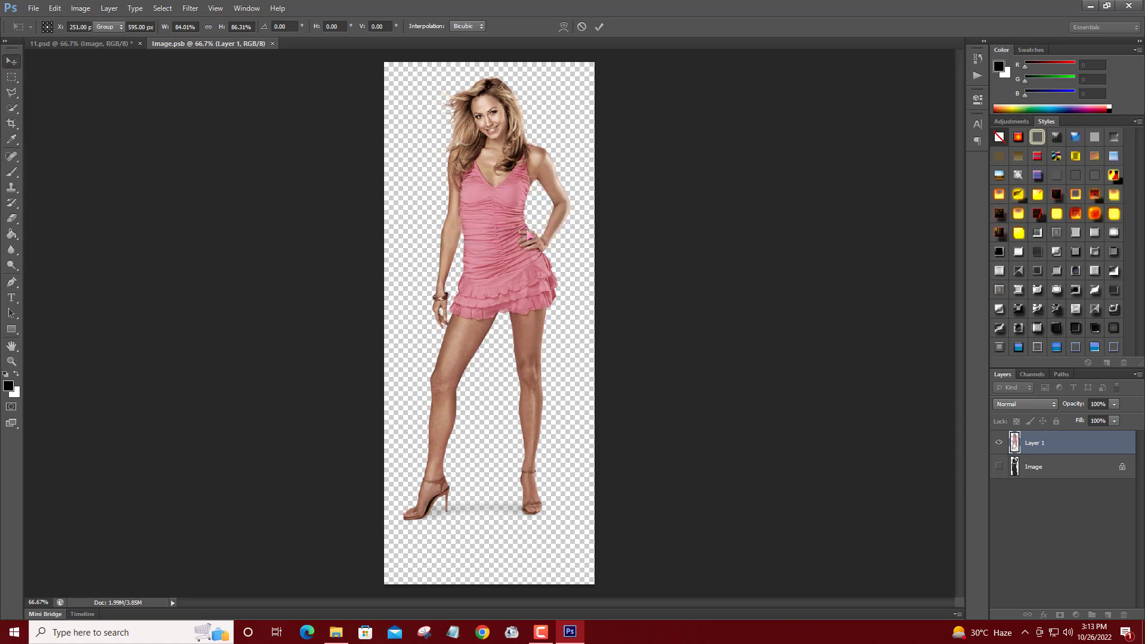
left_click(277, 44)
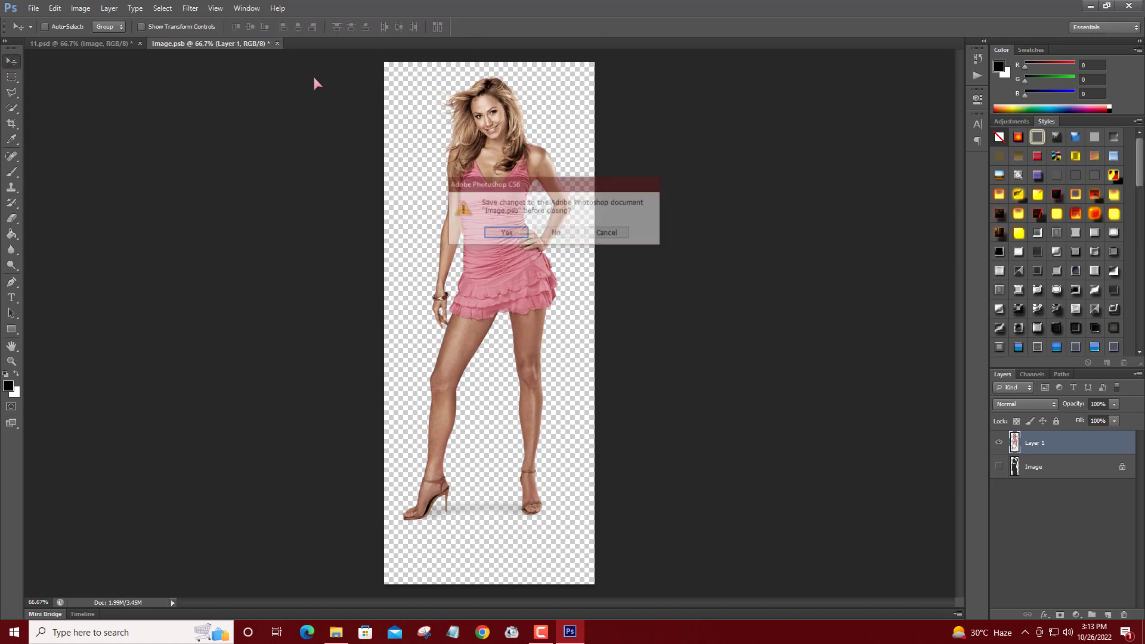
left_click(508, 233)
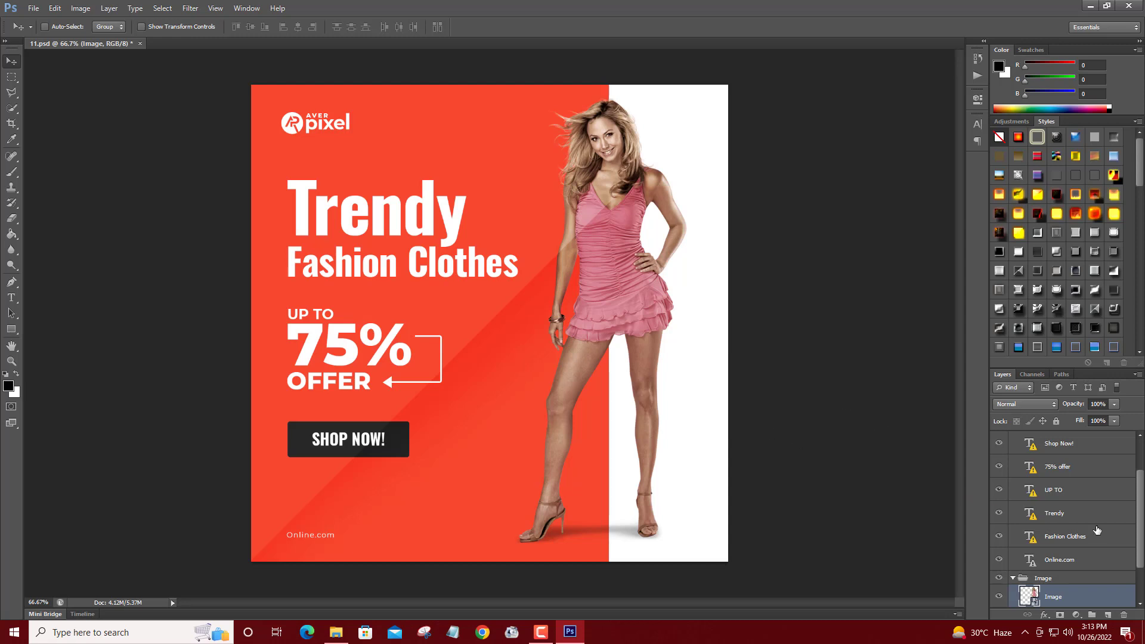
Step: Expand the Shapes group and toggle Rectangle 3 to confirm it is the red background
scroll(1097, 530, "down", 2)
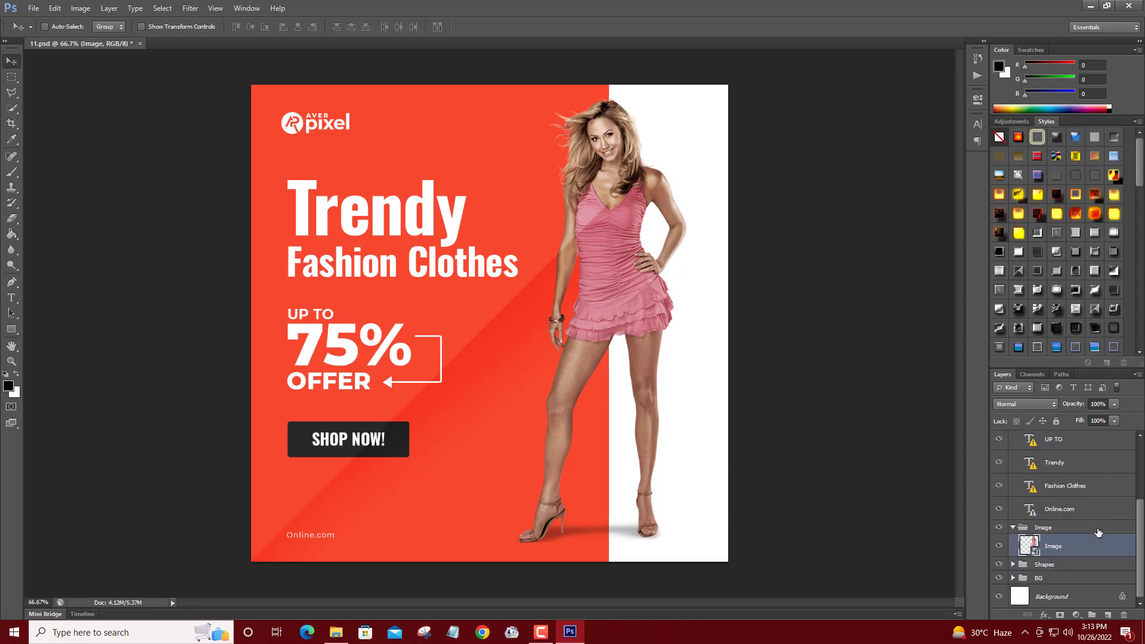
scroll(1096, 577, "down", 1)
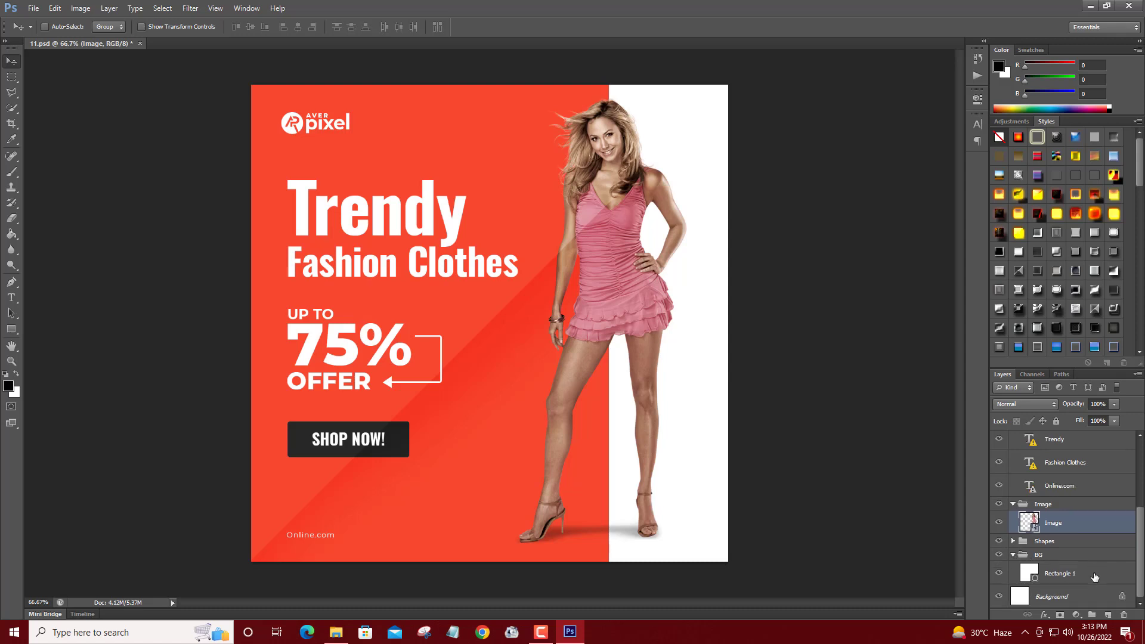
left_click(1011, 542)
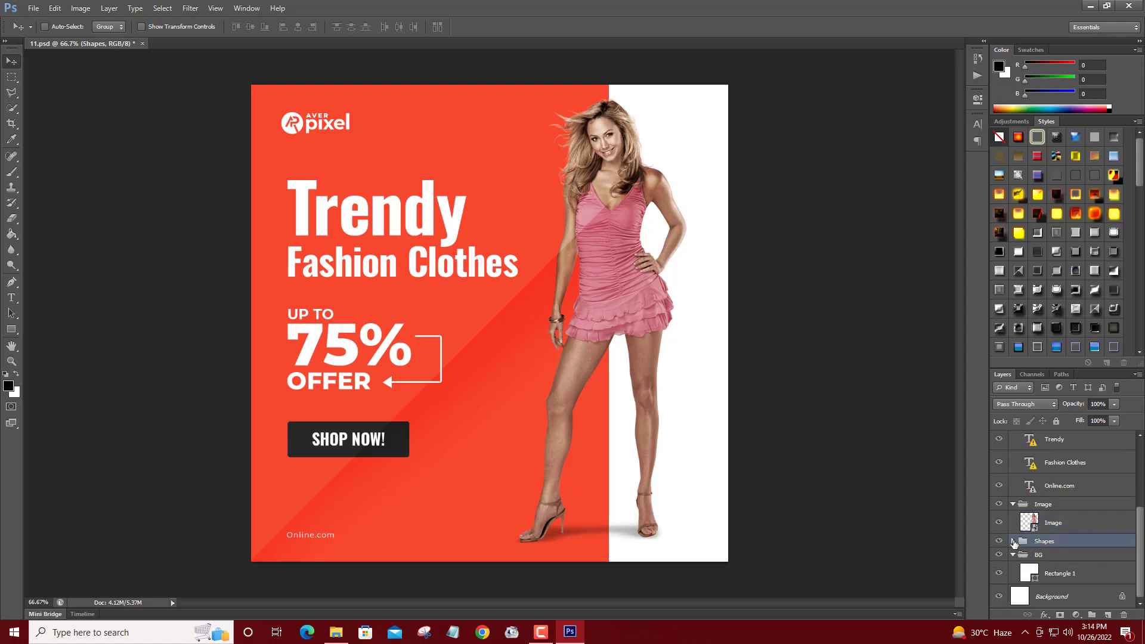
left_click(1013, 541)
scroll(1003, 540, "down", 2)
scroll(1002, 540, "down", 2)
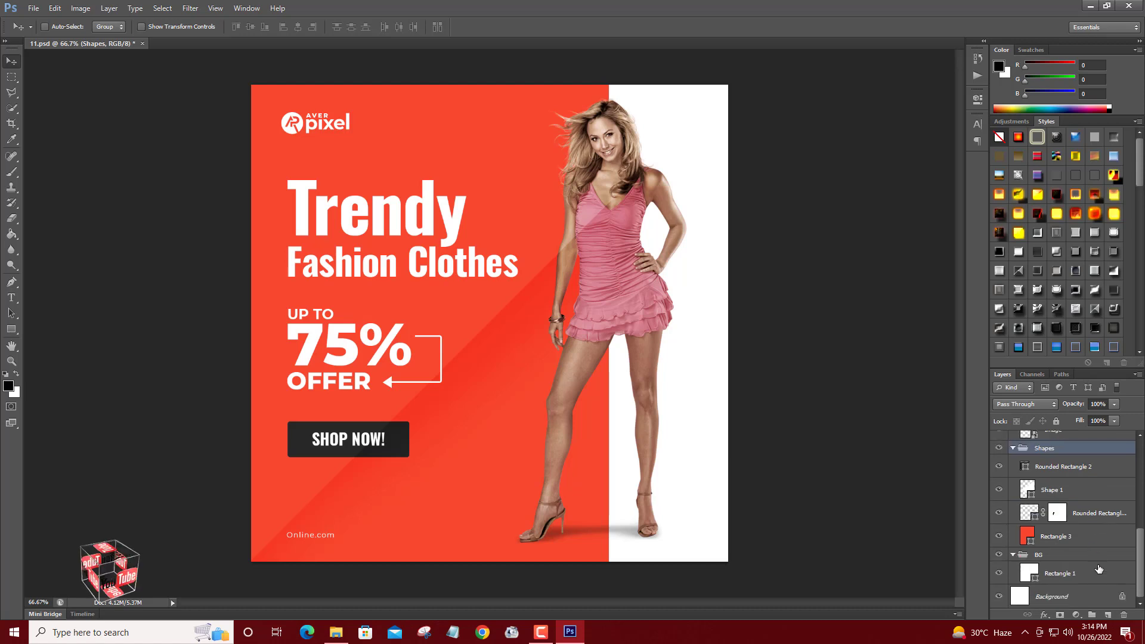
left_click(1000, 538)
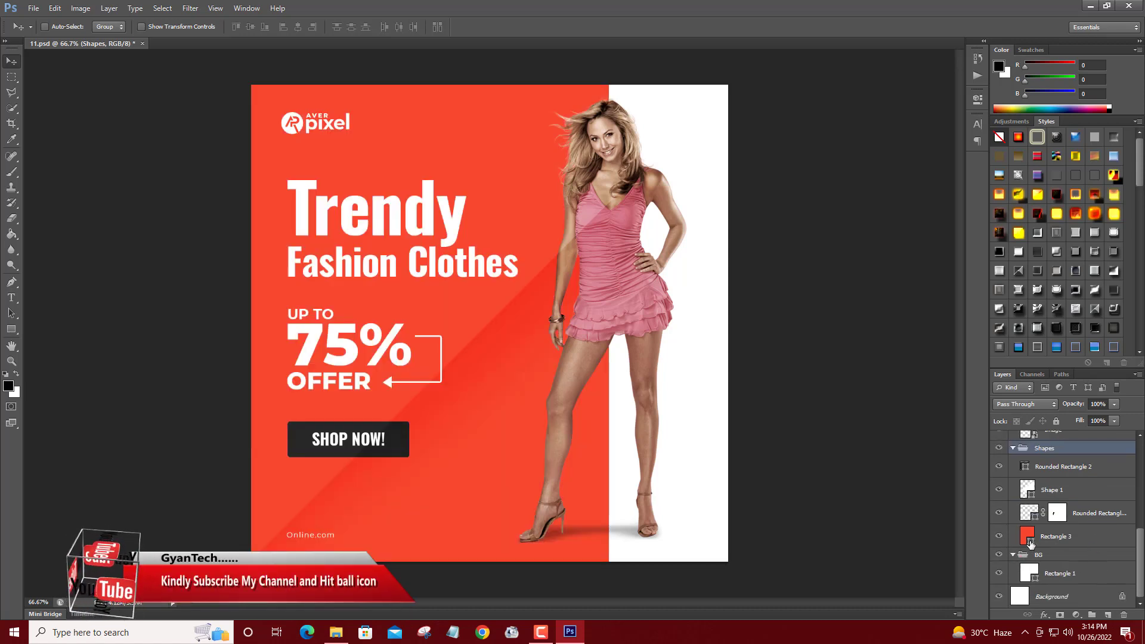
Step: Open Rectangle 3's Color Picker and try green, red and pink fills, sampling the dress colour
double_click(1029, 537)
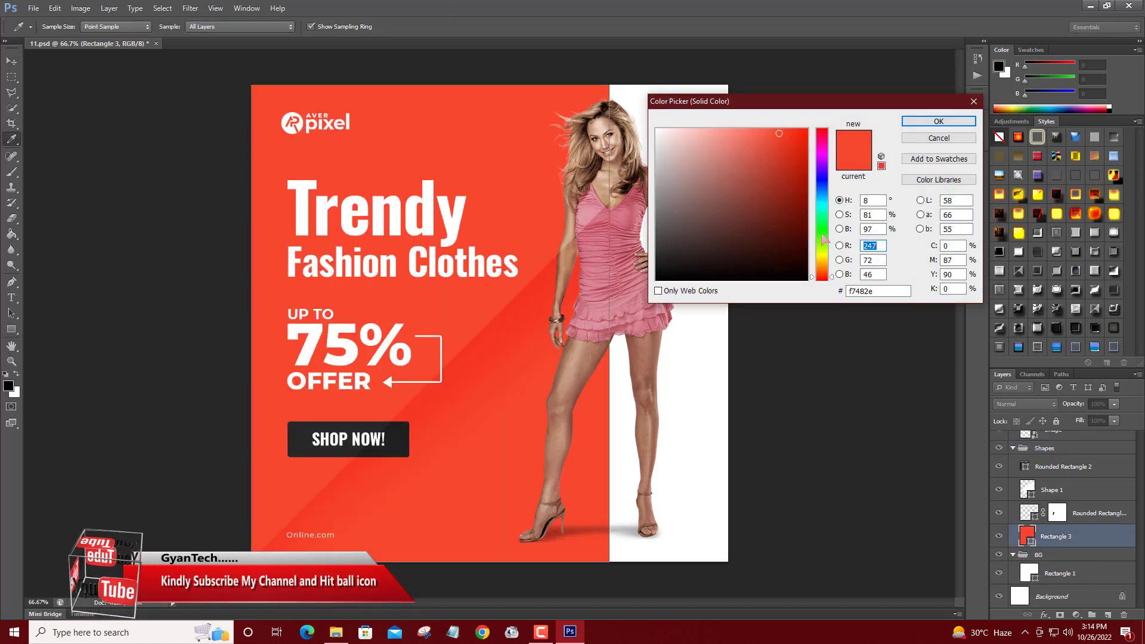
left_click(822, 234)
left_click(794, 232)
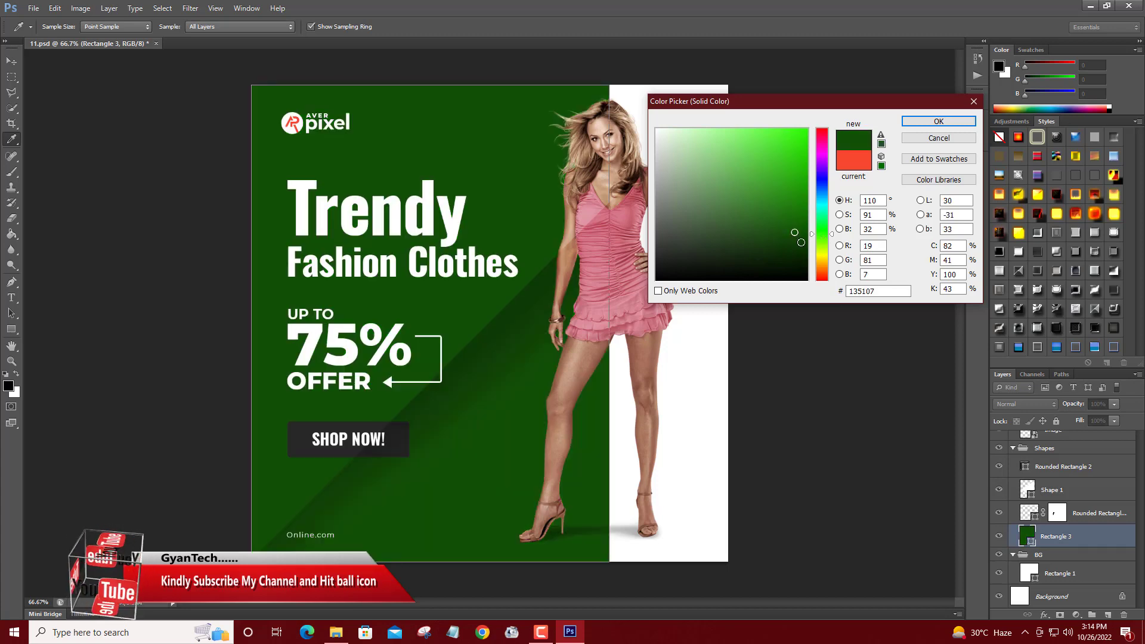
left_click(803, 244)
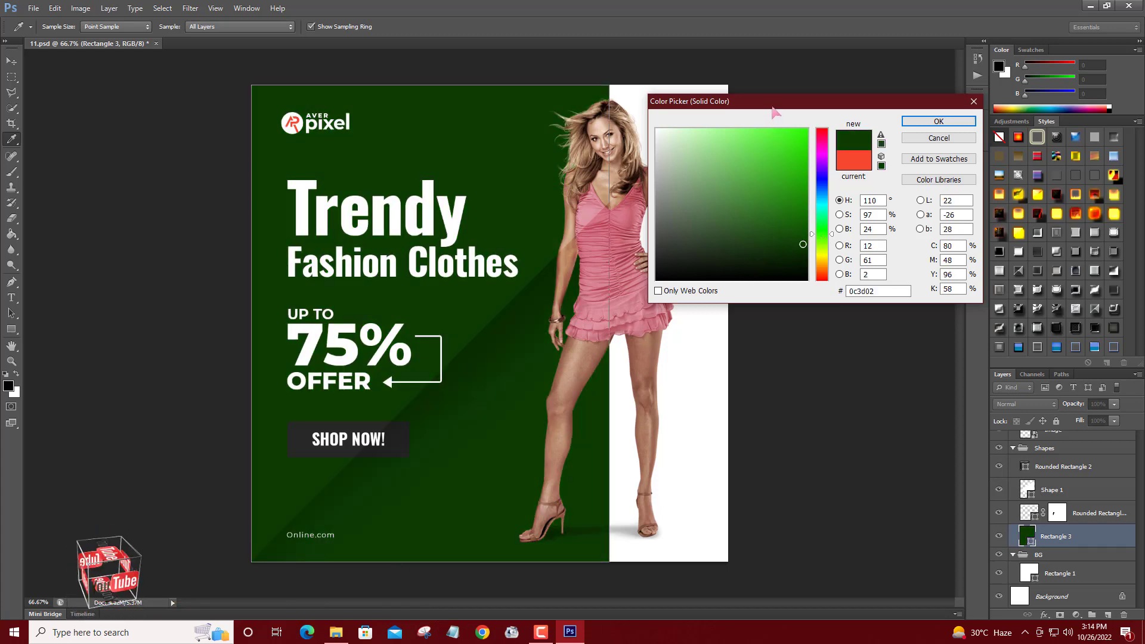
left_click_drag(772, 106, 880, 55)
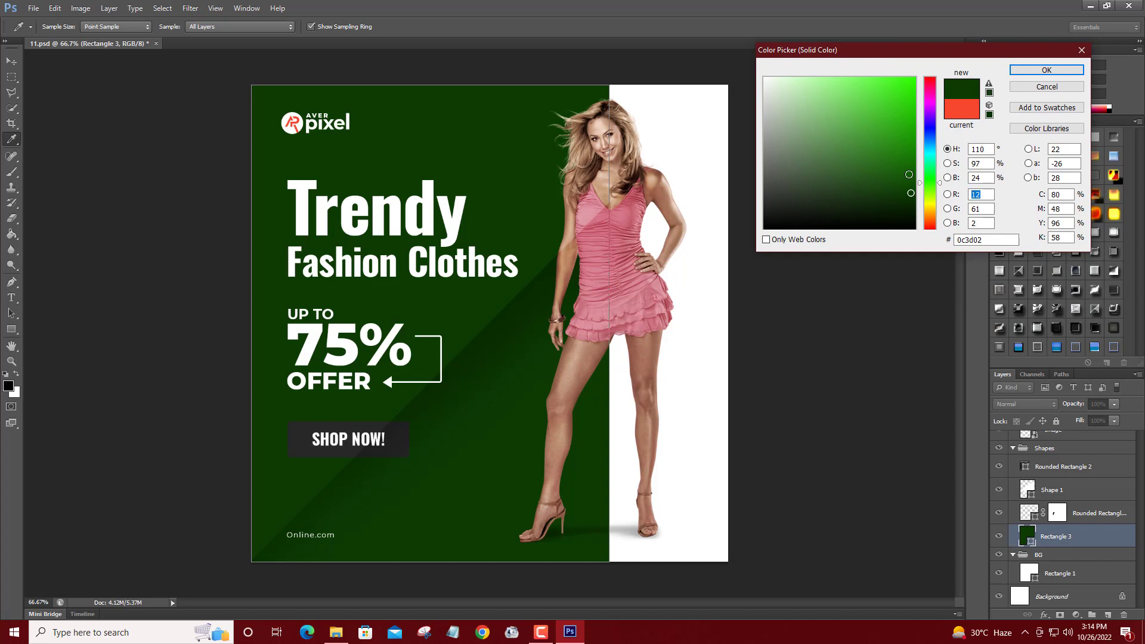
left_click(909, 174)
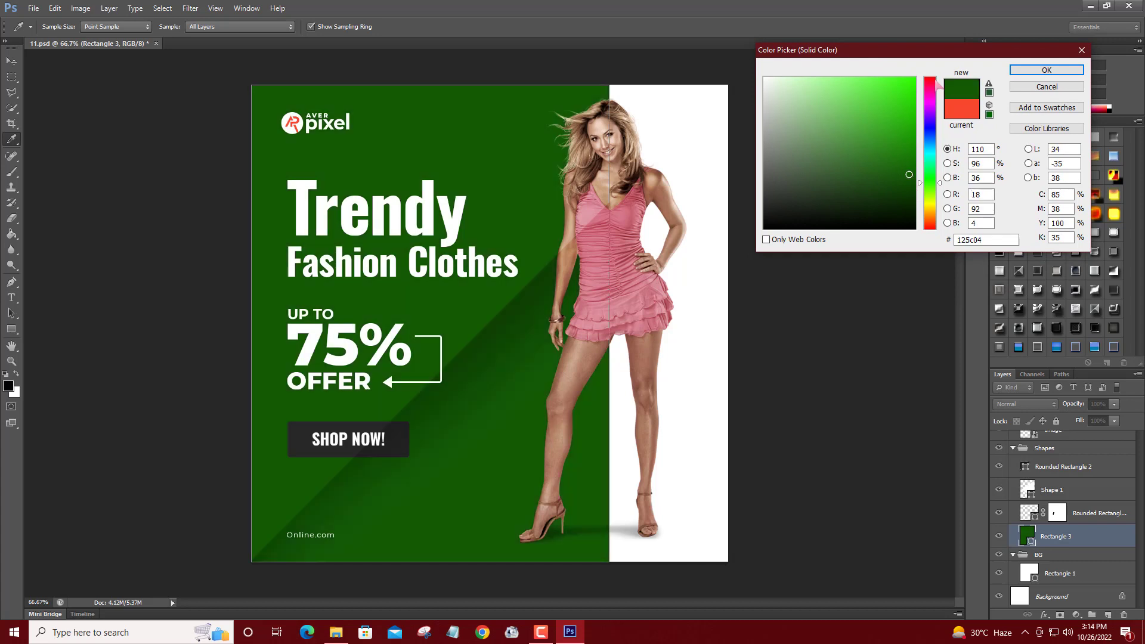
left_click(937, 81)
left_click(907, 153)
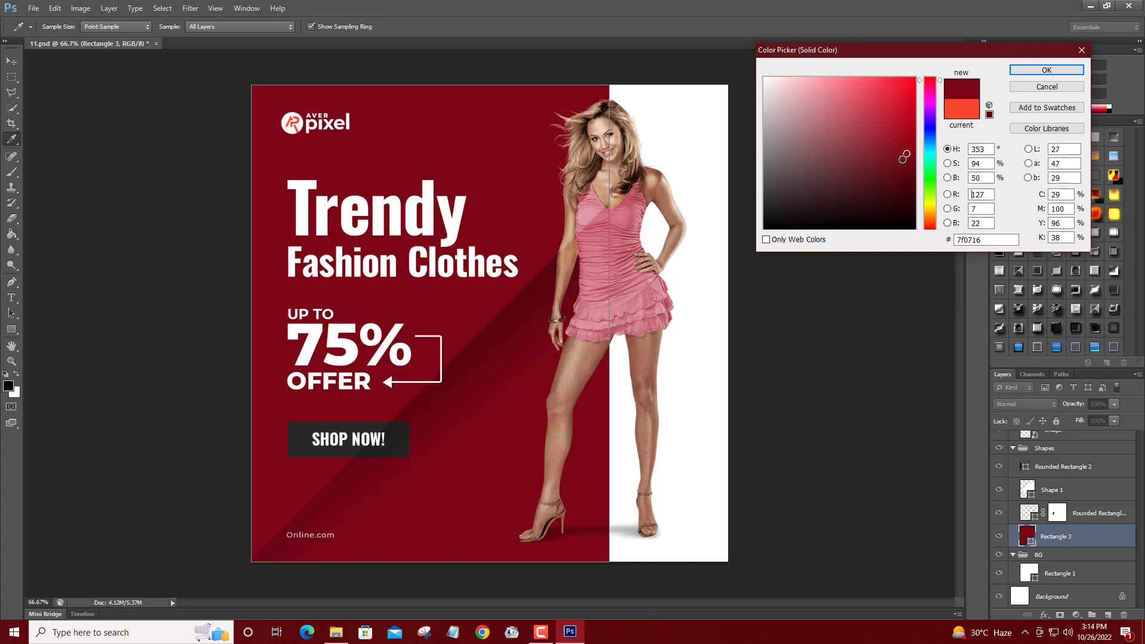
left_click(878, 186)
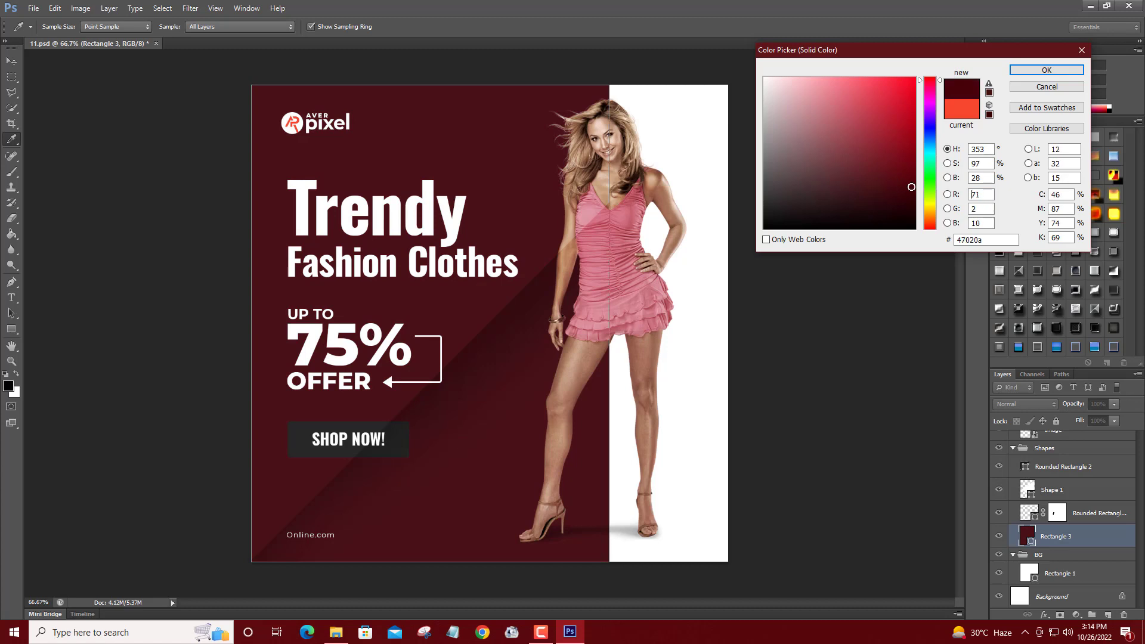
left_click(826, 130)
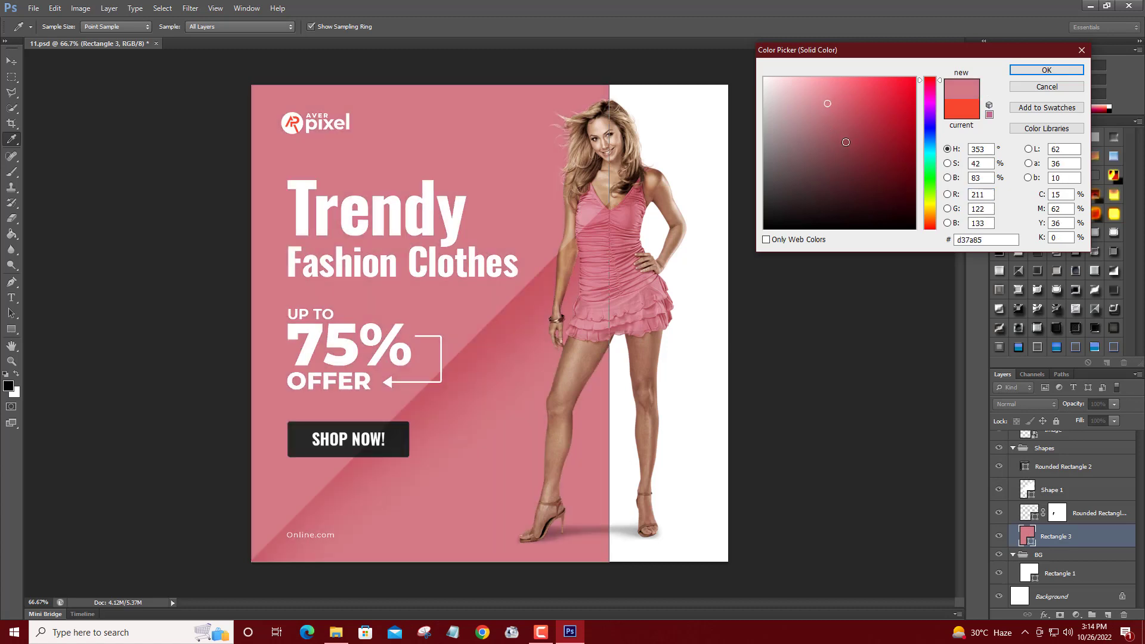
left_click(846, 142)
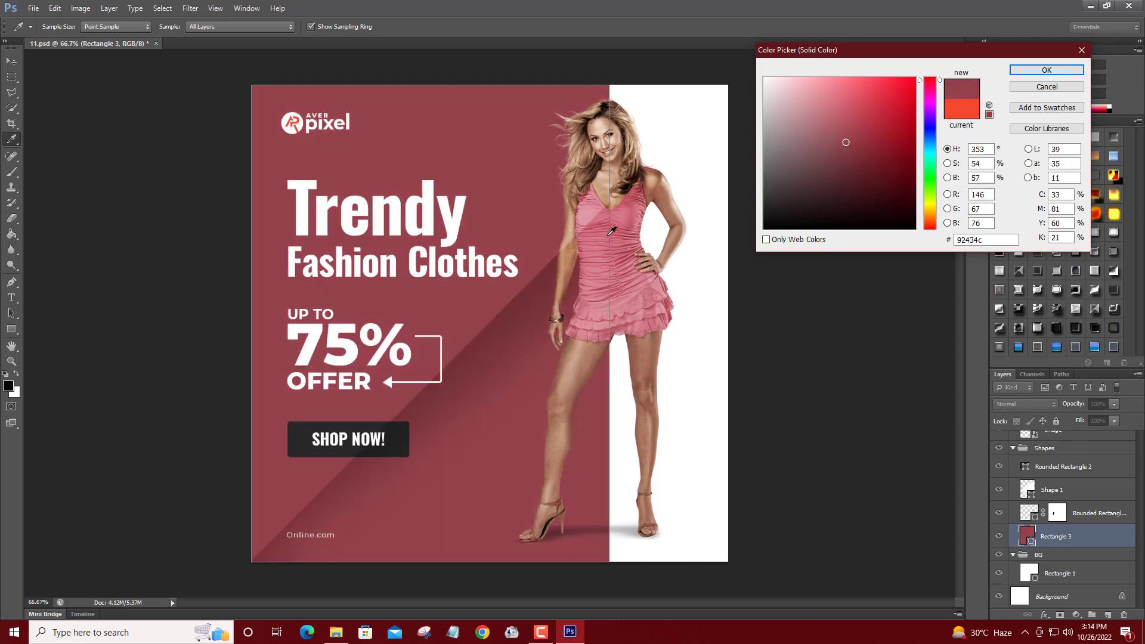
left_click(637, 222)
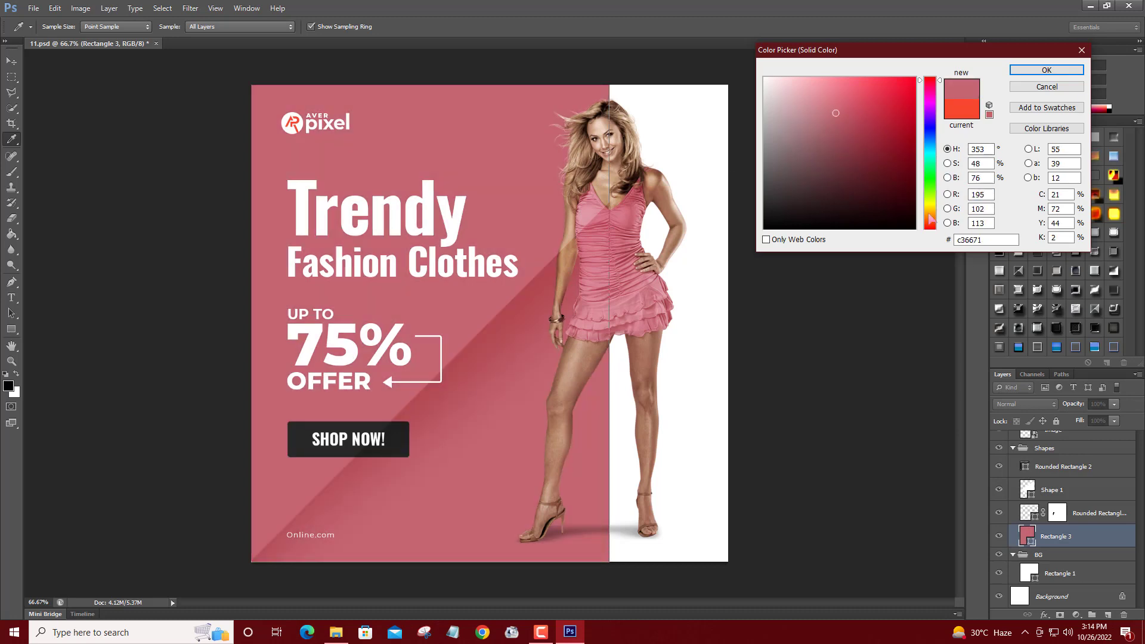
Step: Try orange, blue and teal fills, then settle on a dark grey 7d8282 preview
left_click(931, 214)
left_click(902, 103)
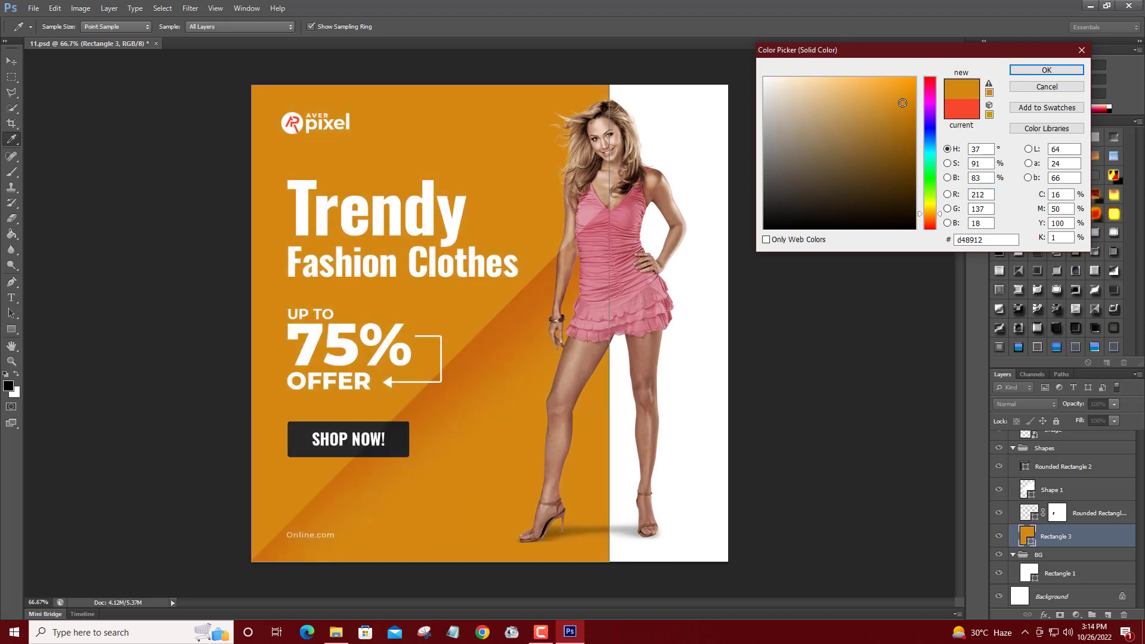
left_click(912, 120)
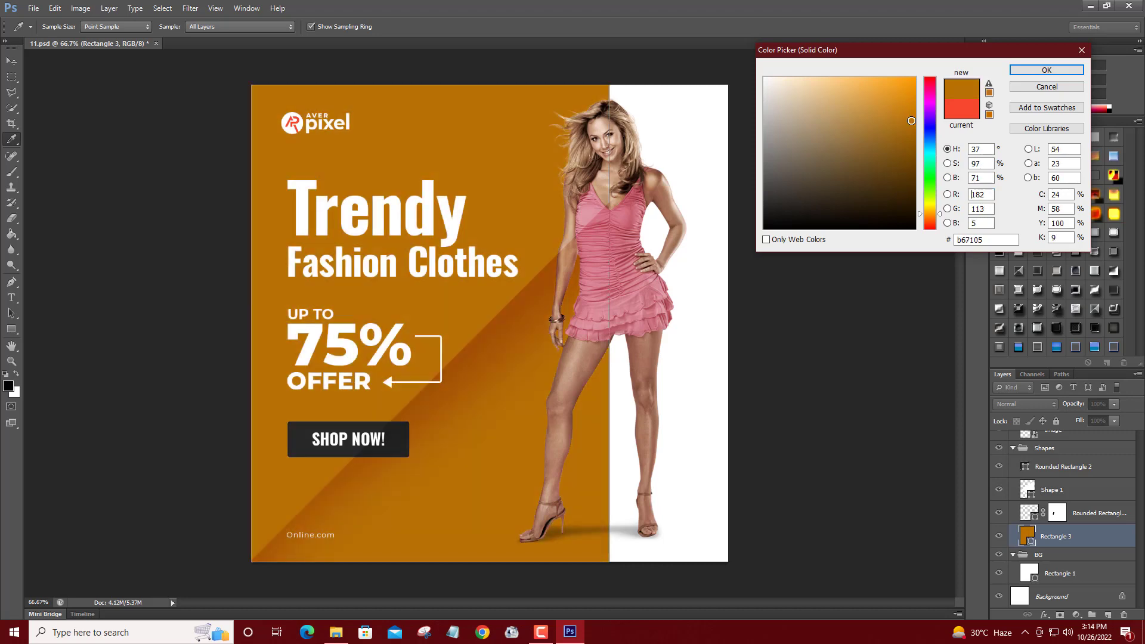
left_click(912, 138)
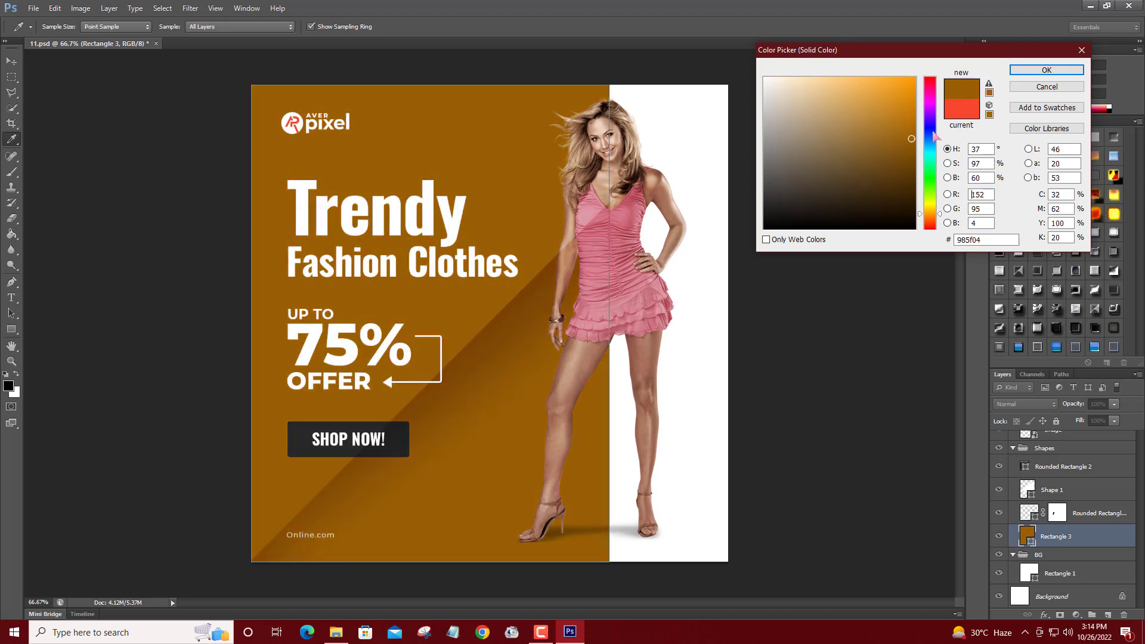
left_click(930, 132)
left_click_drag(912, 139, 879, 138)
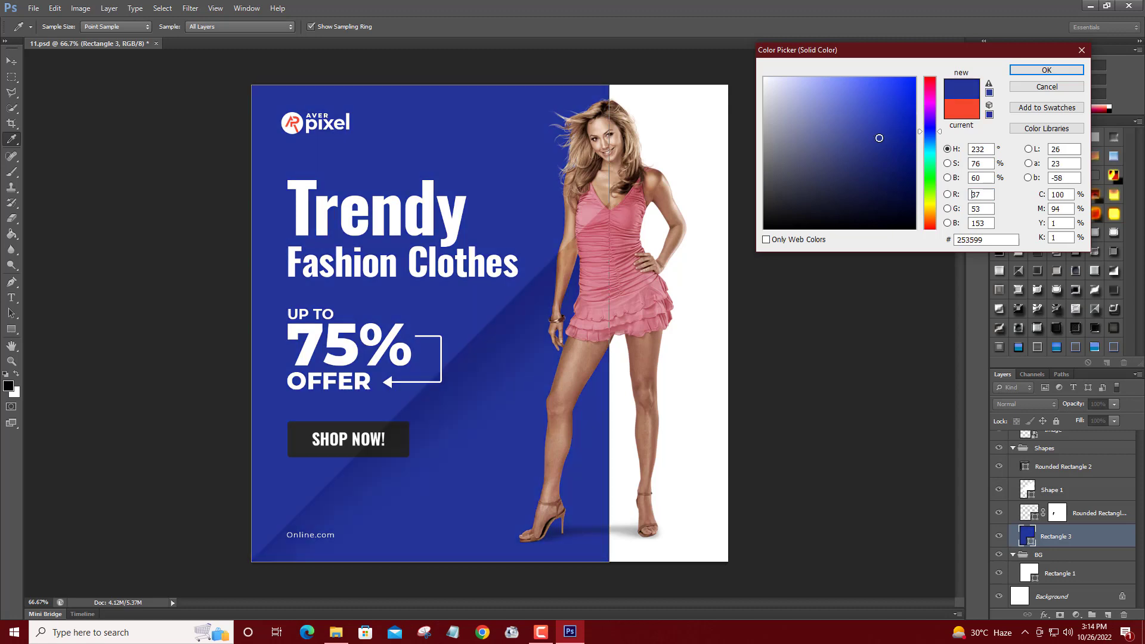
left_click(886, 155)
left_click(895, 174)
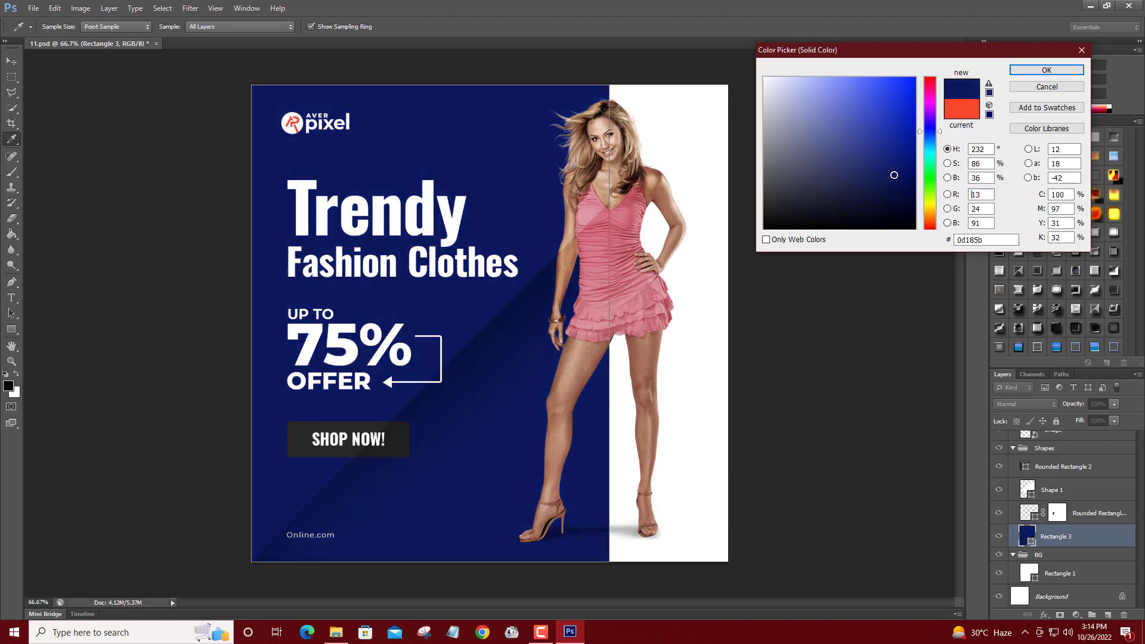
left_click(910, 165)
left_click(935, 152)
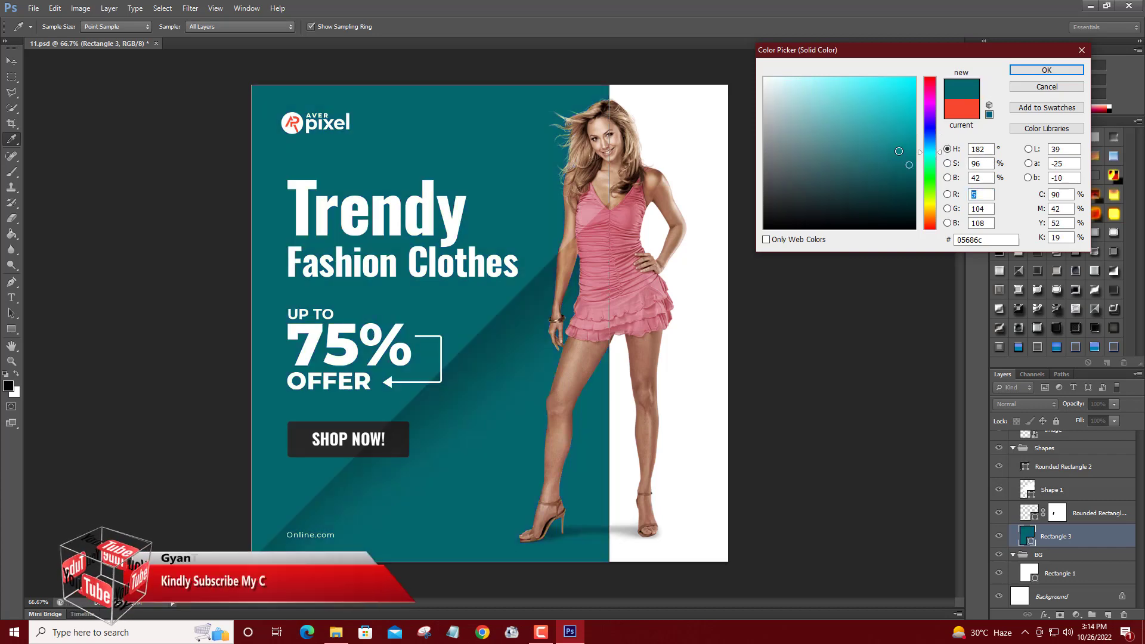
left_click(900, 151)
left_click_drag(913, 161, 909, 176)
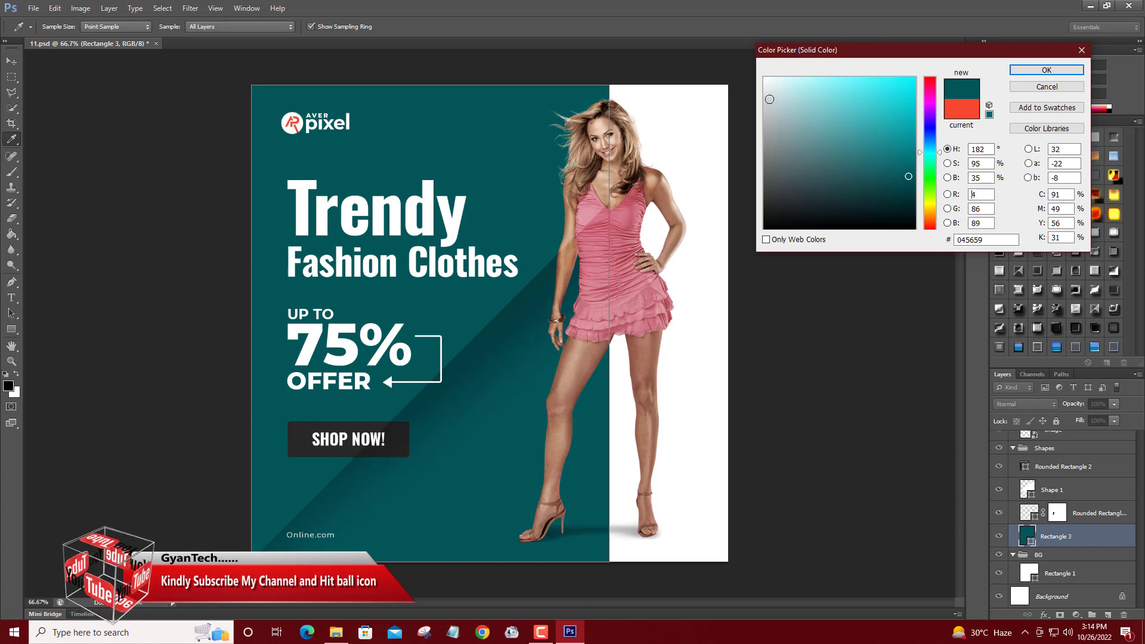
left_click(771, 112)
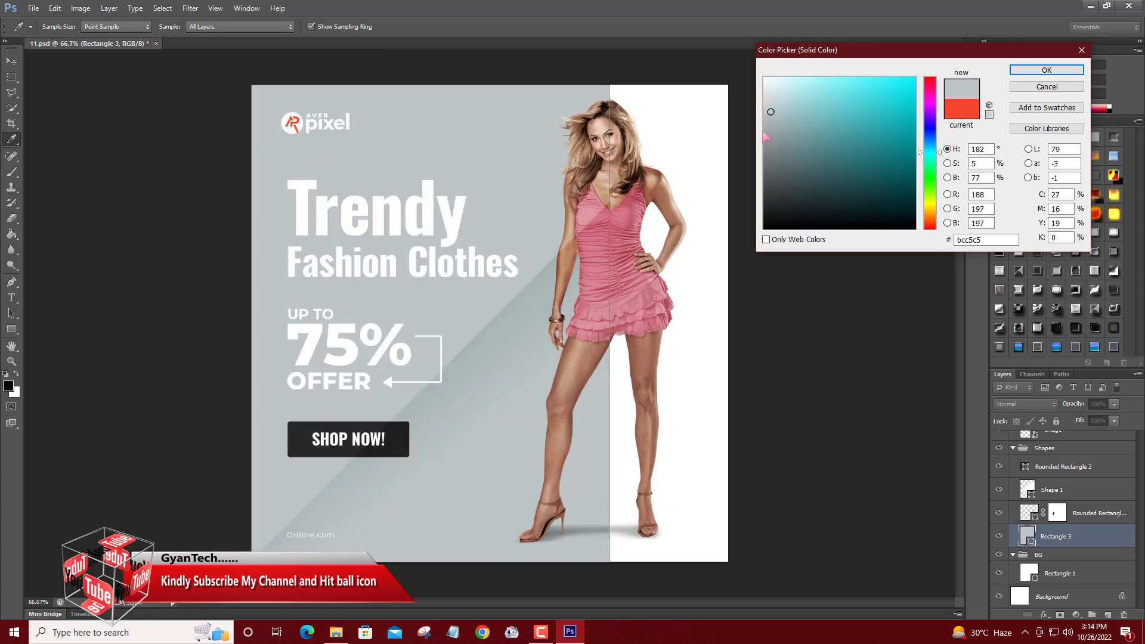
left_click_drag(769, 134, 769, 152)
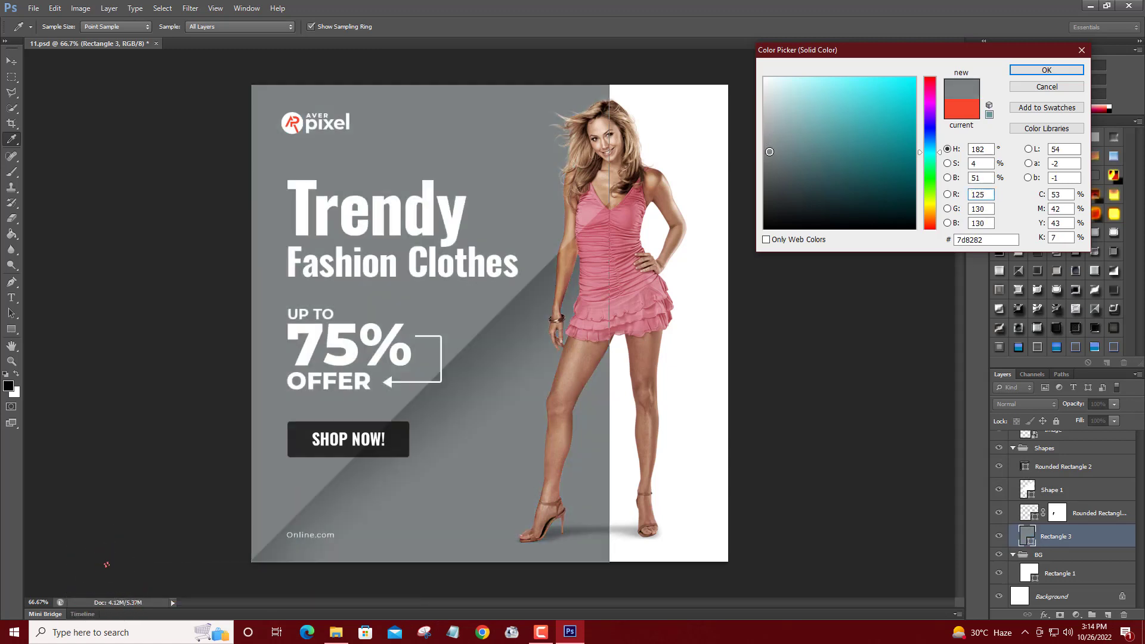
Step: Keep the red background and start editing the Trendy headline layer, accepting font substitution for Oswald Bold
left_click(1024, 88)
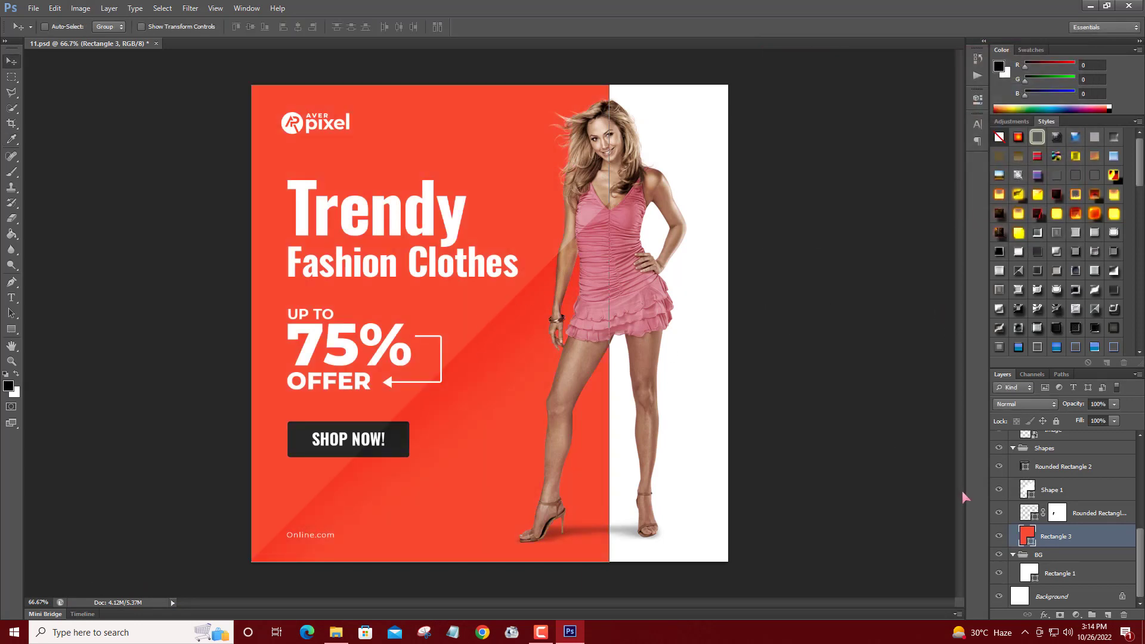
scroll(1046, 499, "up", 3)
scroll(1045, 498, "up", 3)
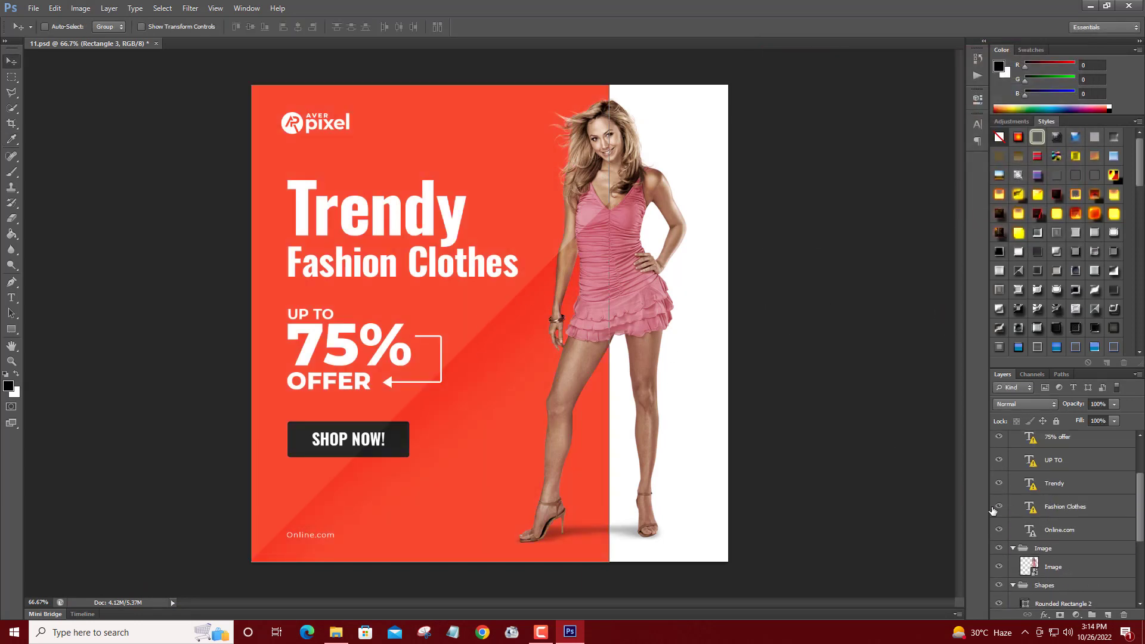
left_click(1000, 508)
left_click(1030, 489)
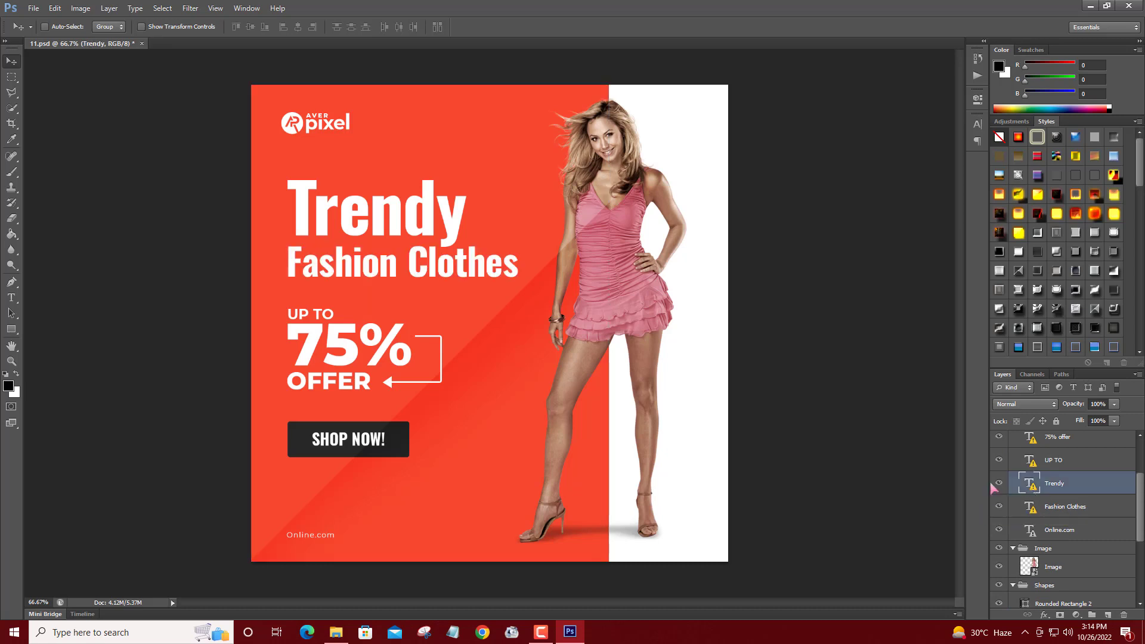
double_click(1030, 487)
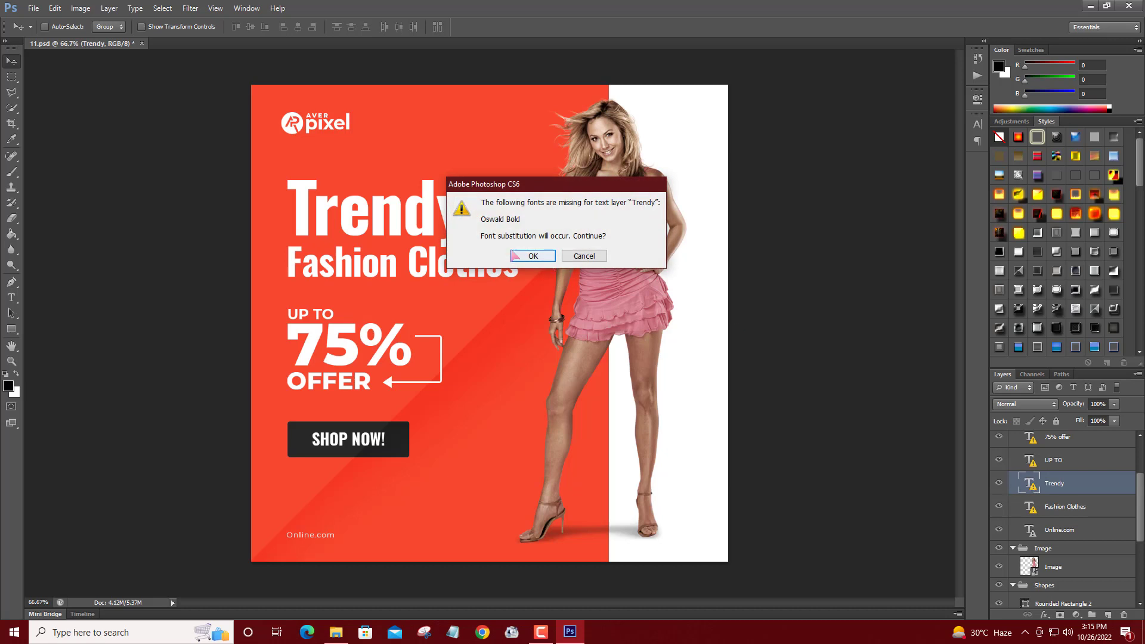
left_click(535, 256)
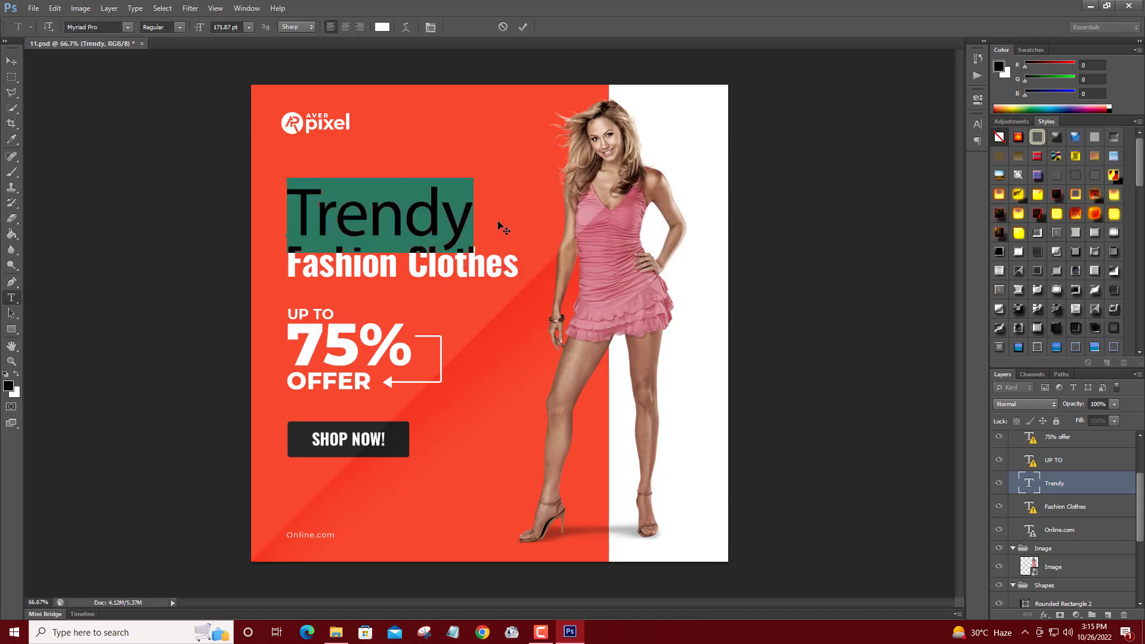
Step: Replace the headline word 'Trendy' with 'Your Text' and select the new text
key("BackSpace")
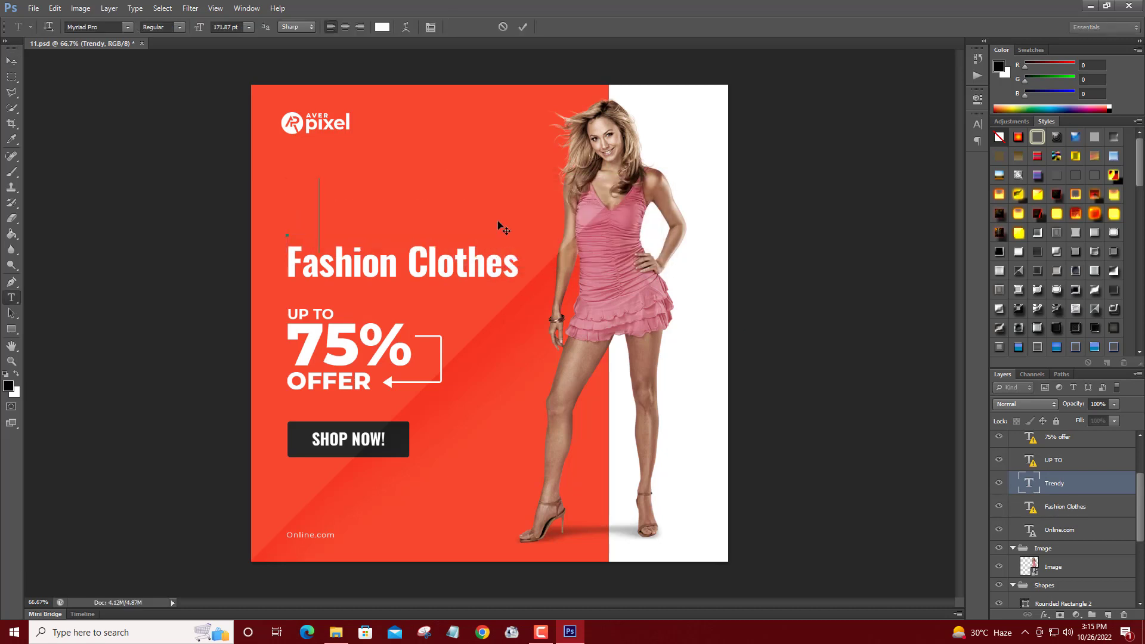
type("y")
key("BackSpace")
type("Your")
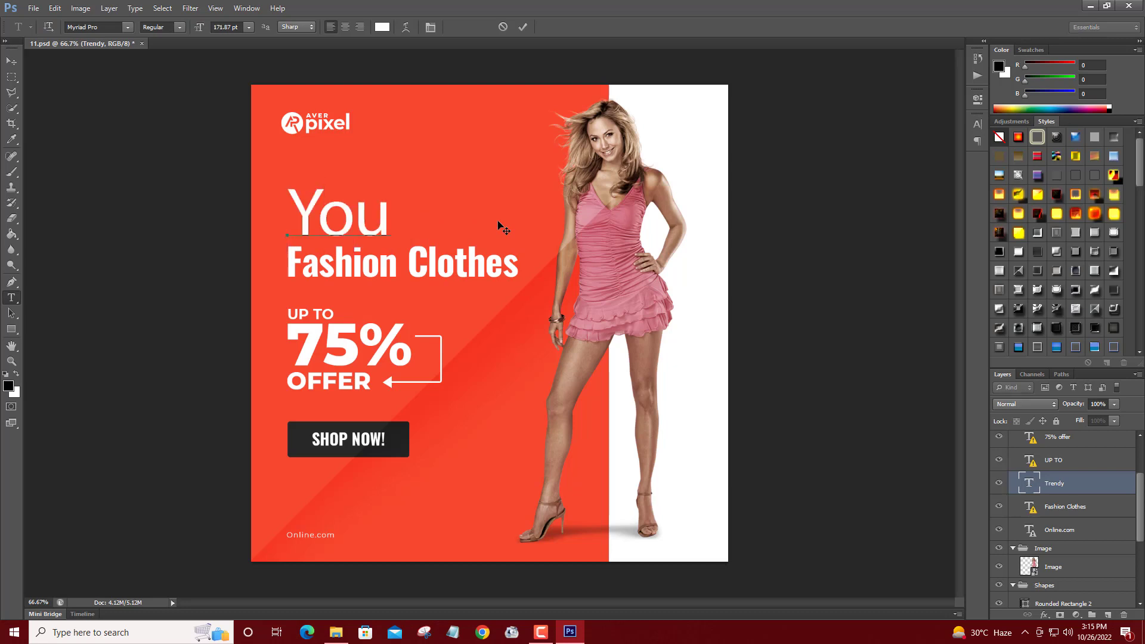
type(" T")
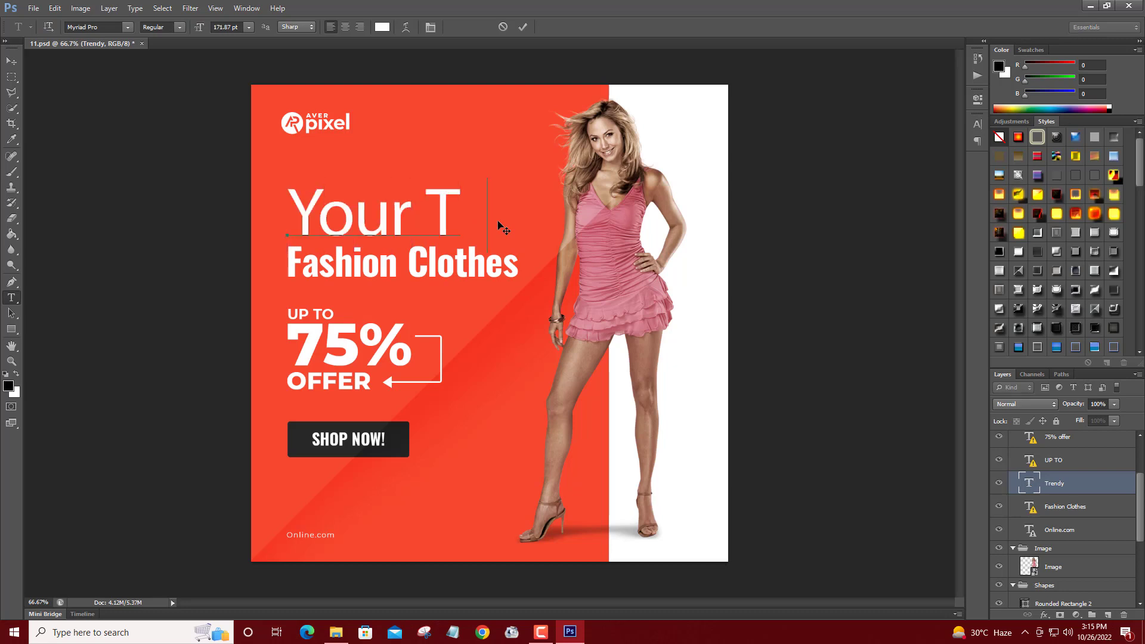
type("exy")
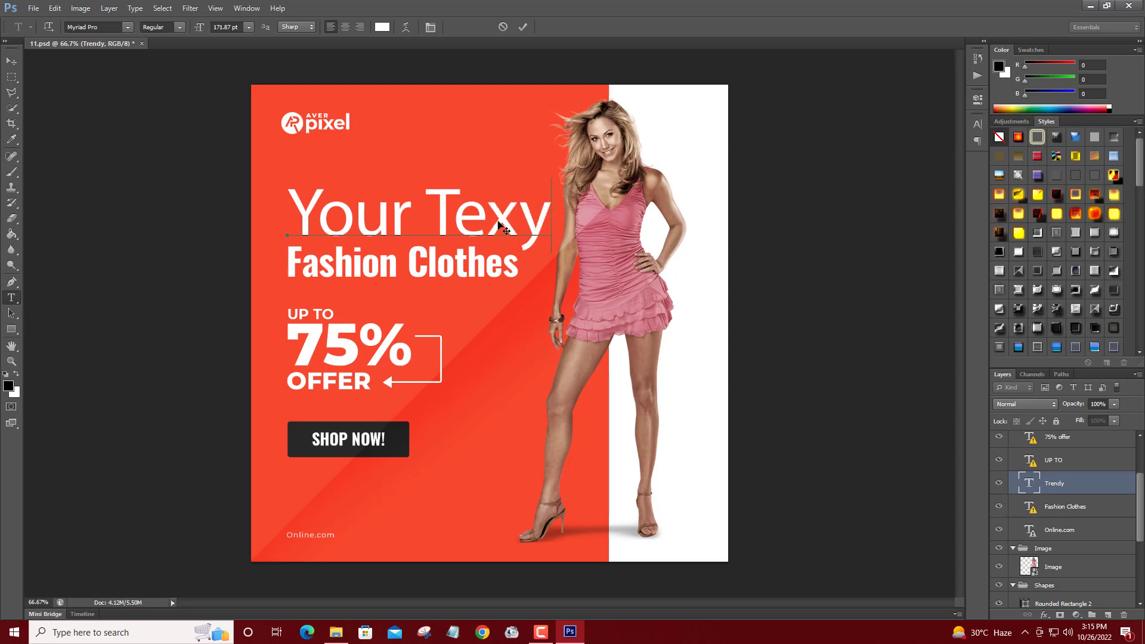
key("BackSpace")
type("t")
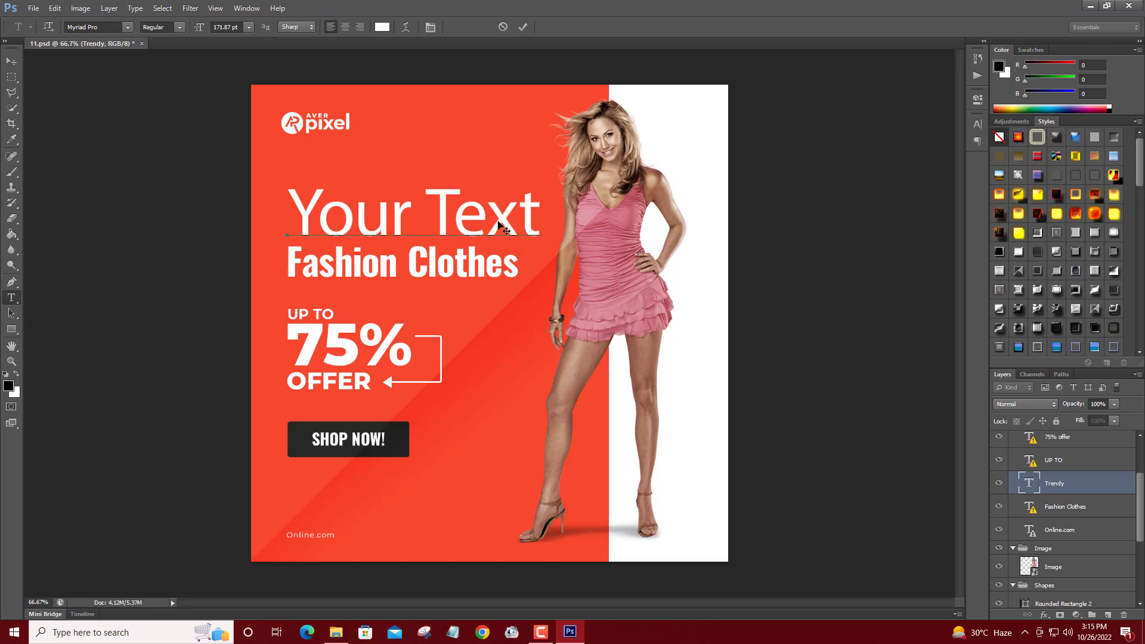
left_click_drag(541, 209, 287, 213)
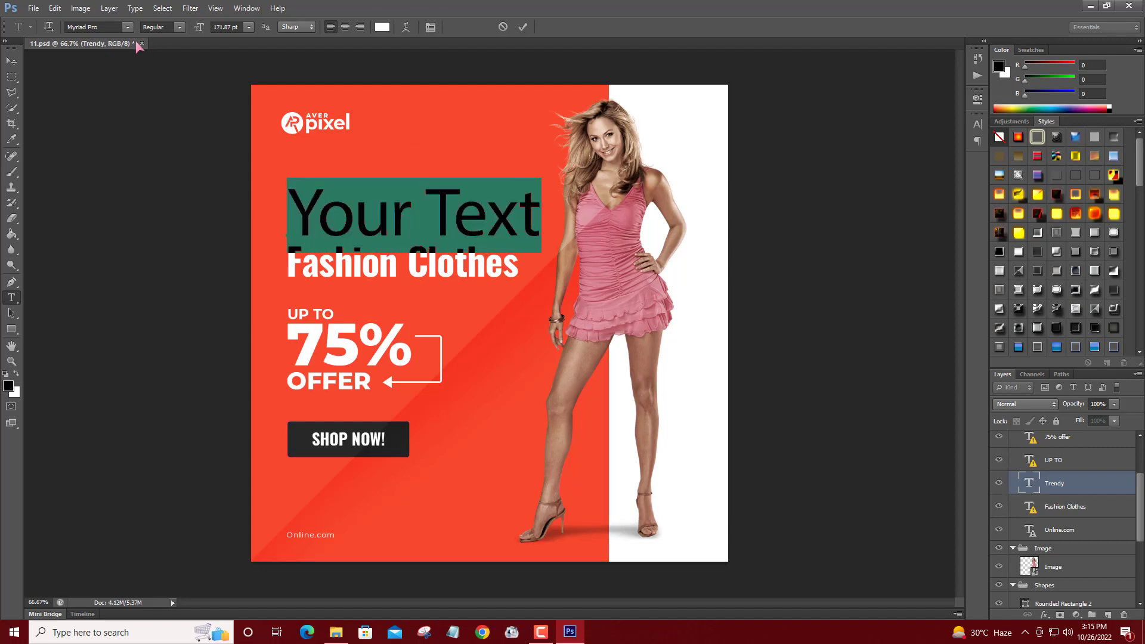
Step: Set the headline in the Housky Demo script font and commit the edit
left_click(127, 27)
scroll(143, 149, "up", 5)
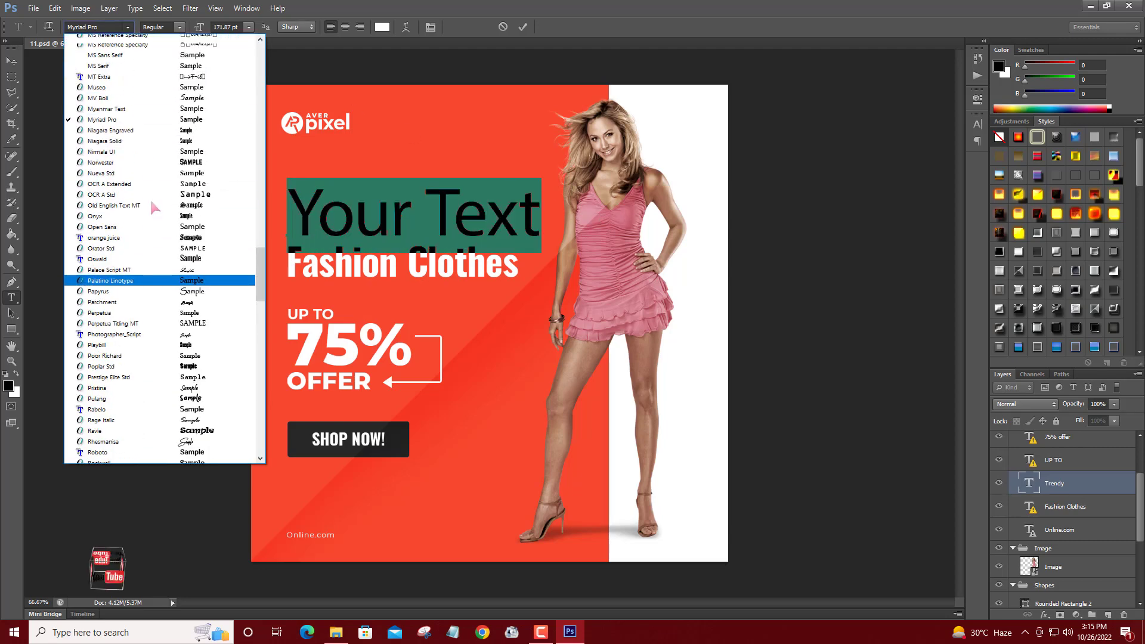
left_click(149, 198)
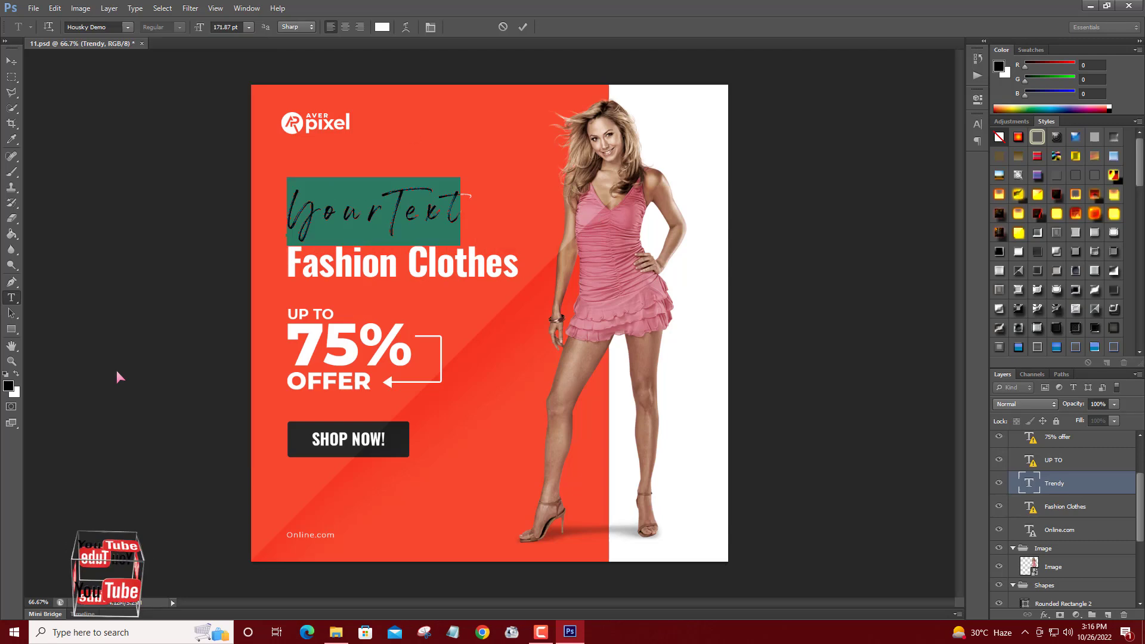
key("ctrl+Return")
Step: Move the 'Your Text' headline up and to the right on the banner
left_click(7, 63)
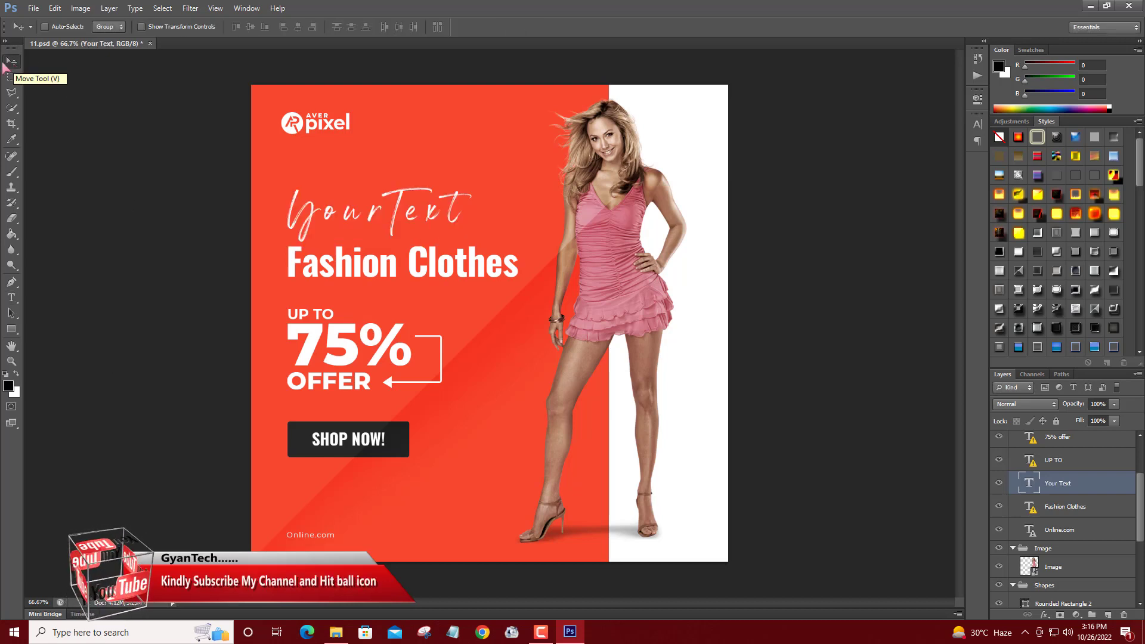
left_click_drag(395, 219, 483, 212)
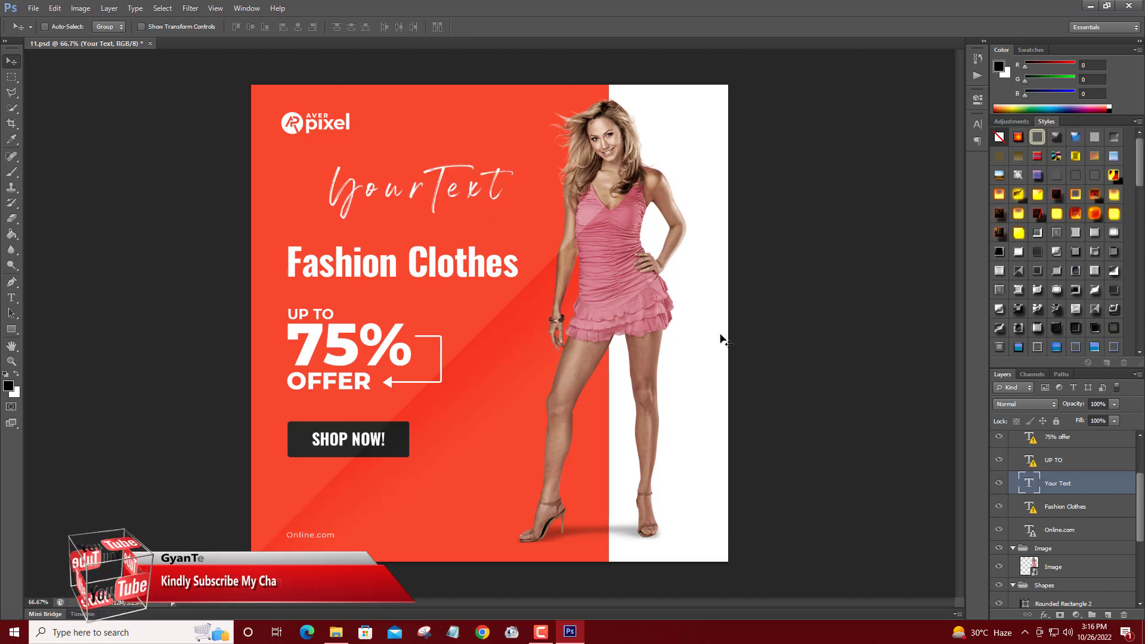
double_click(1031, 486)
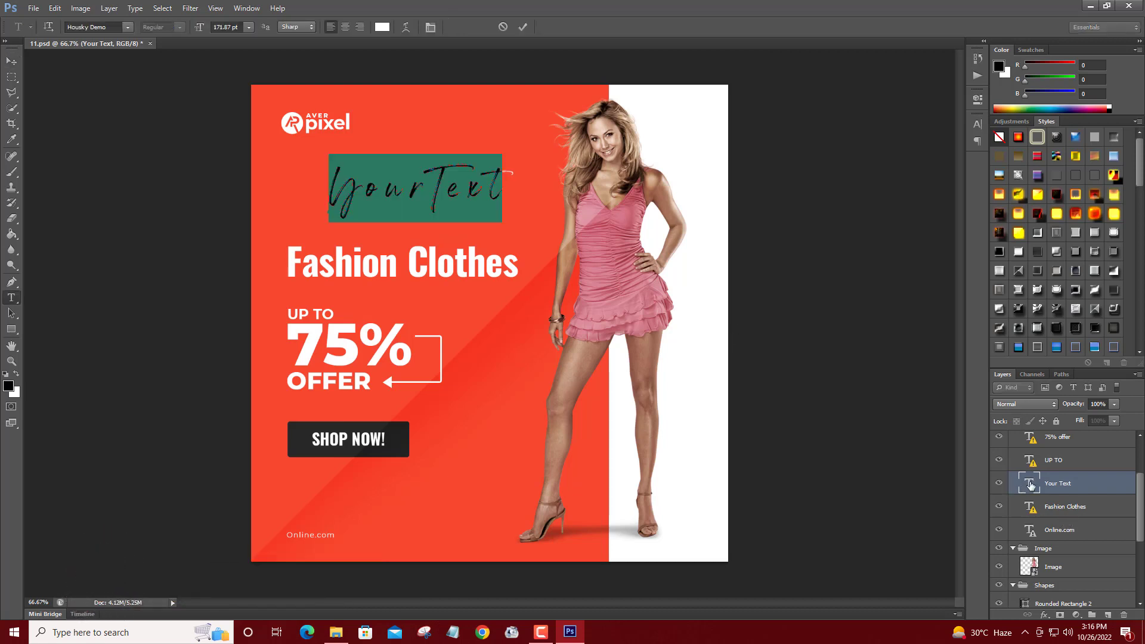
Step: Apply Faux Bold to the 'Your Text' headline from the Character panel
left_click(435, 30)
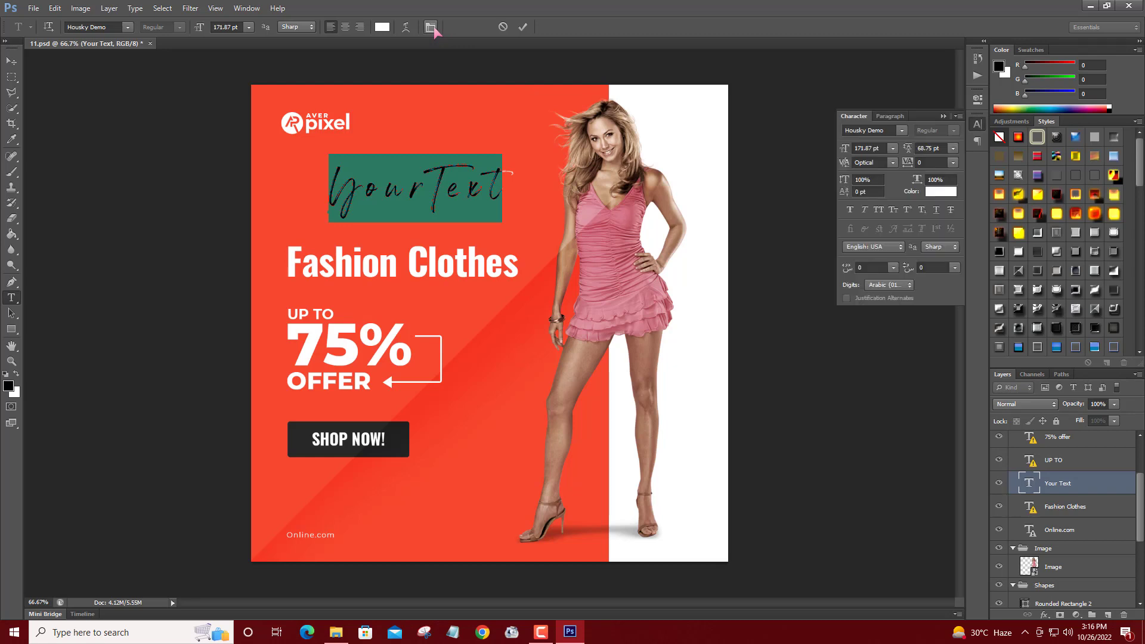
left_click(852, 210)
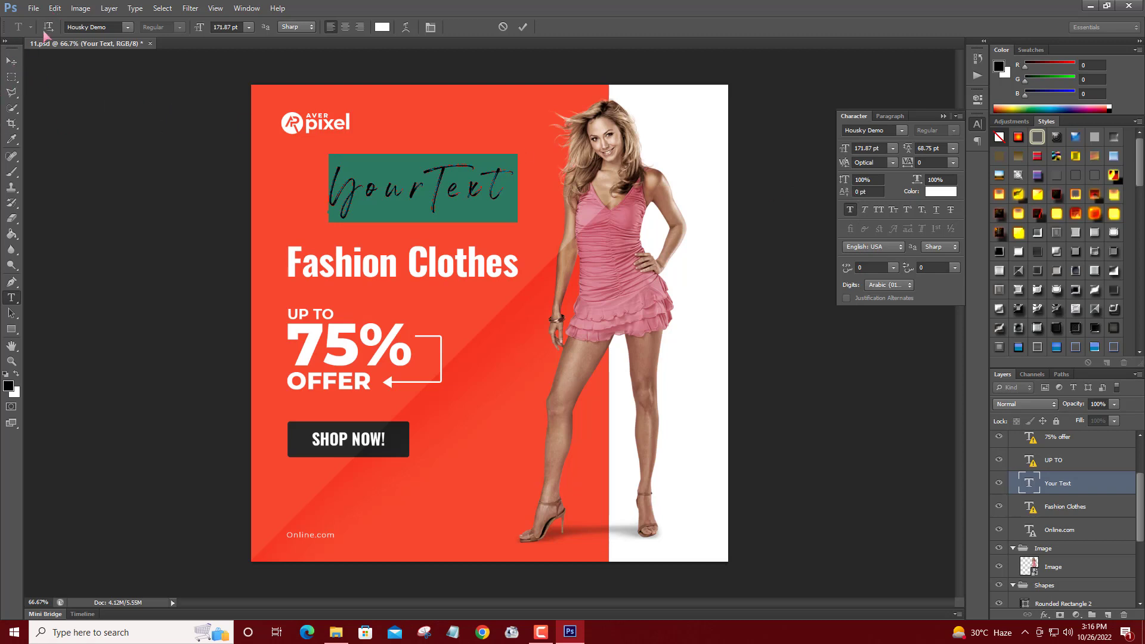
key("alt+e")
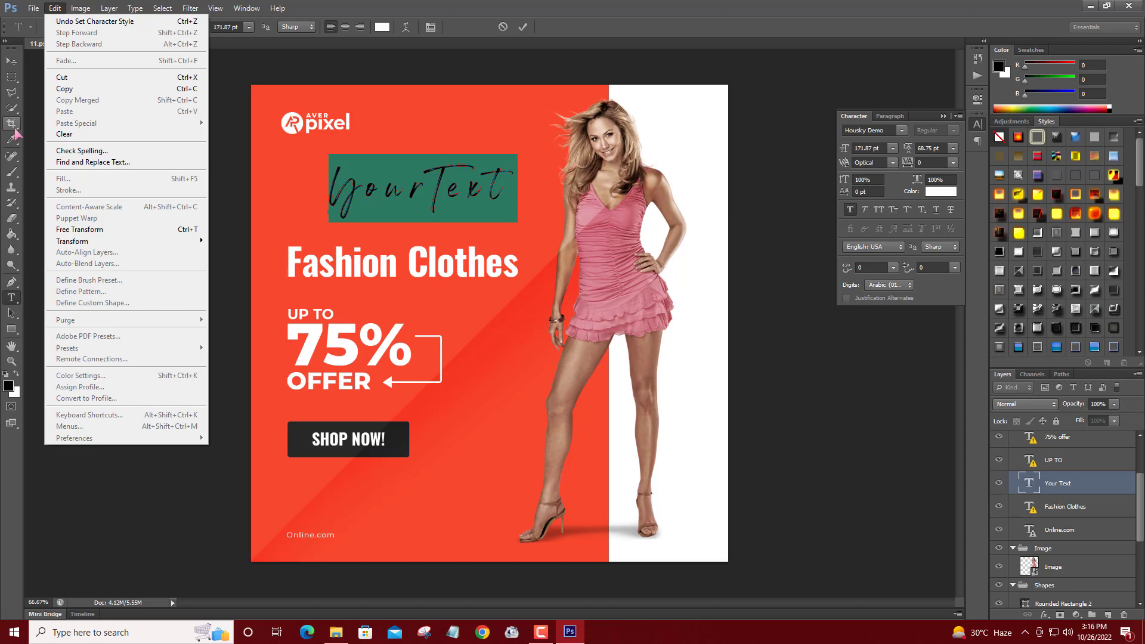
key("ctrl+z")
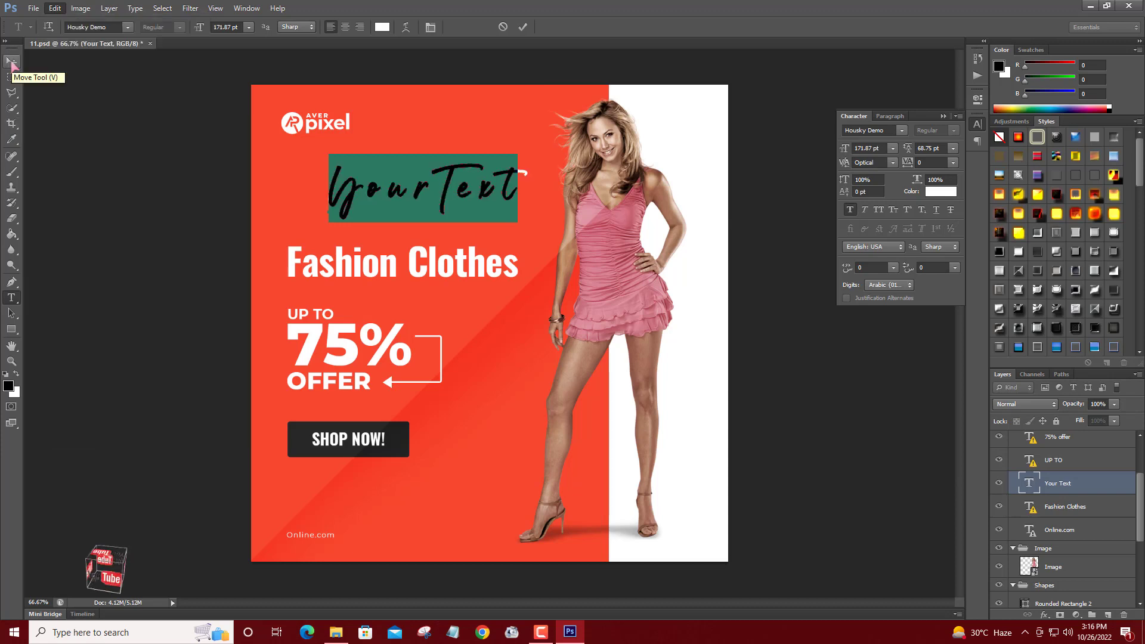
Step: Nudge the 'Your Text' headline slightly lower and hide the Fashion Clothes layer
left_click(12, 61)
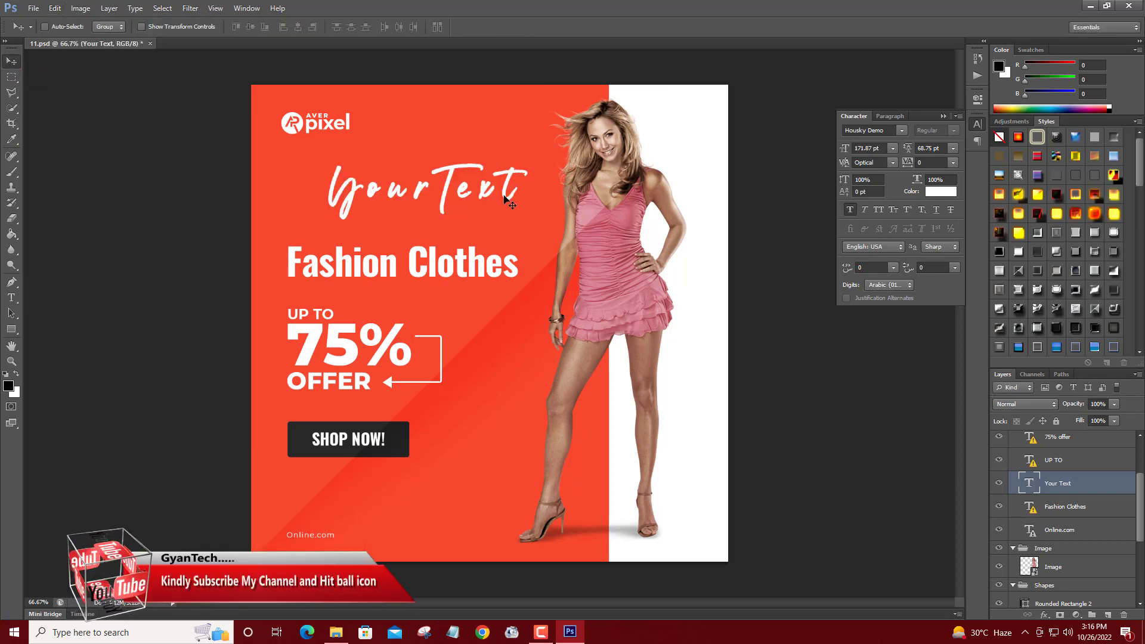
mouse_move(522, 182)
left_mouse_down()
mouse_move(513, 208)
mouse_move(484, 207)
left_mouse_up()
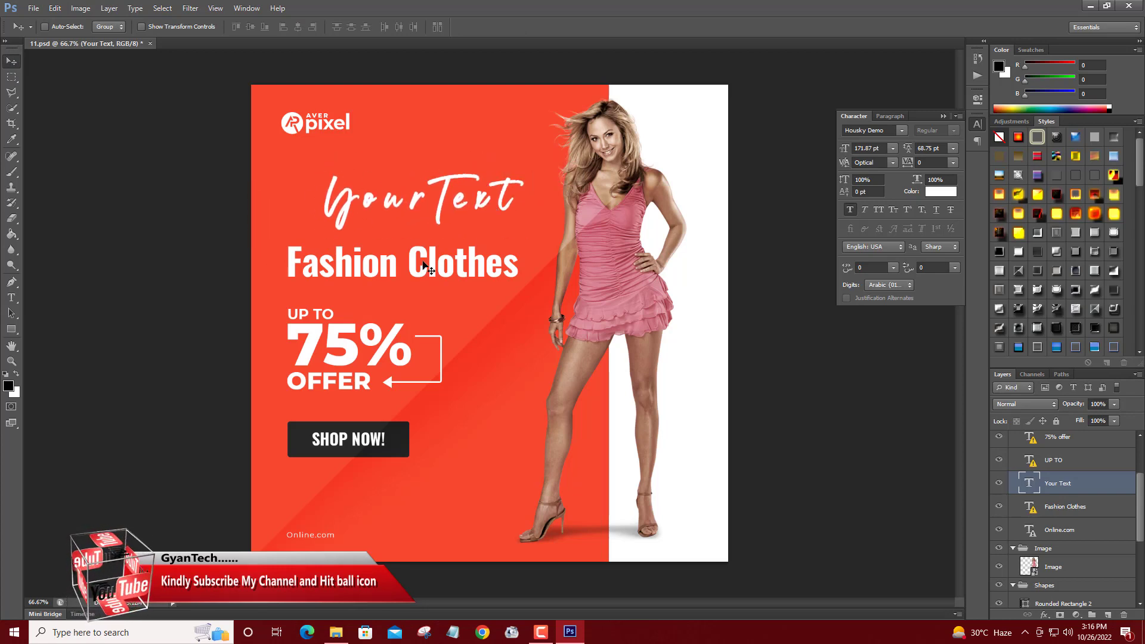
left_click(999, 506)
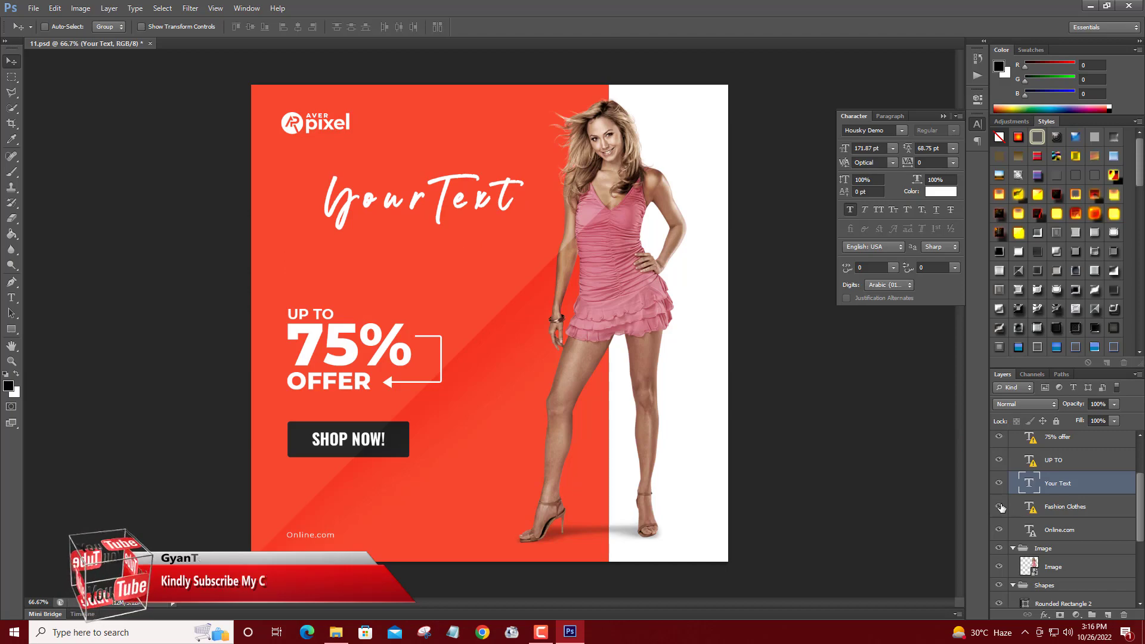